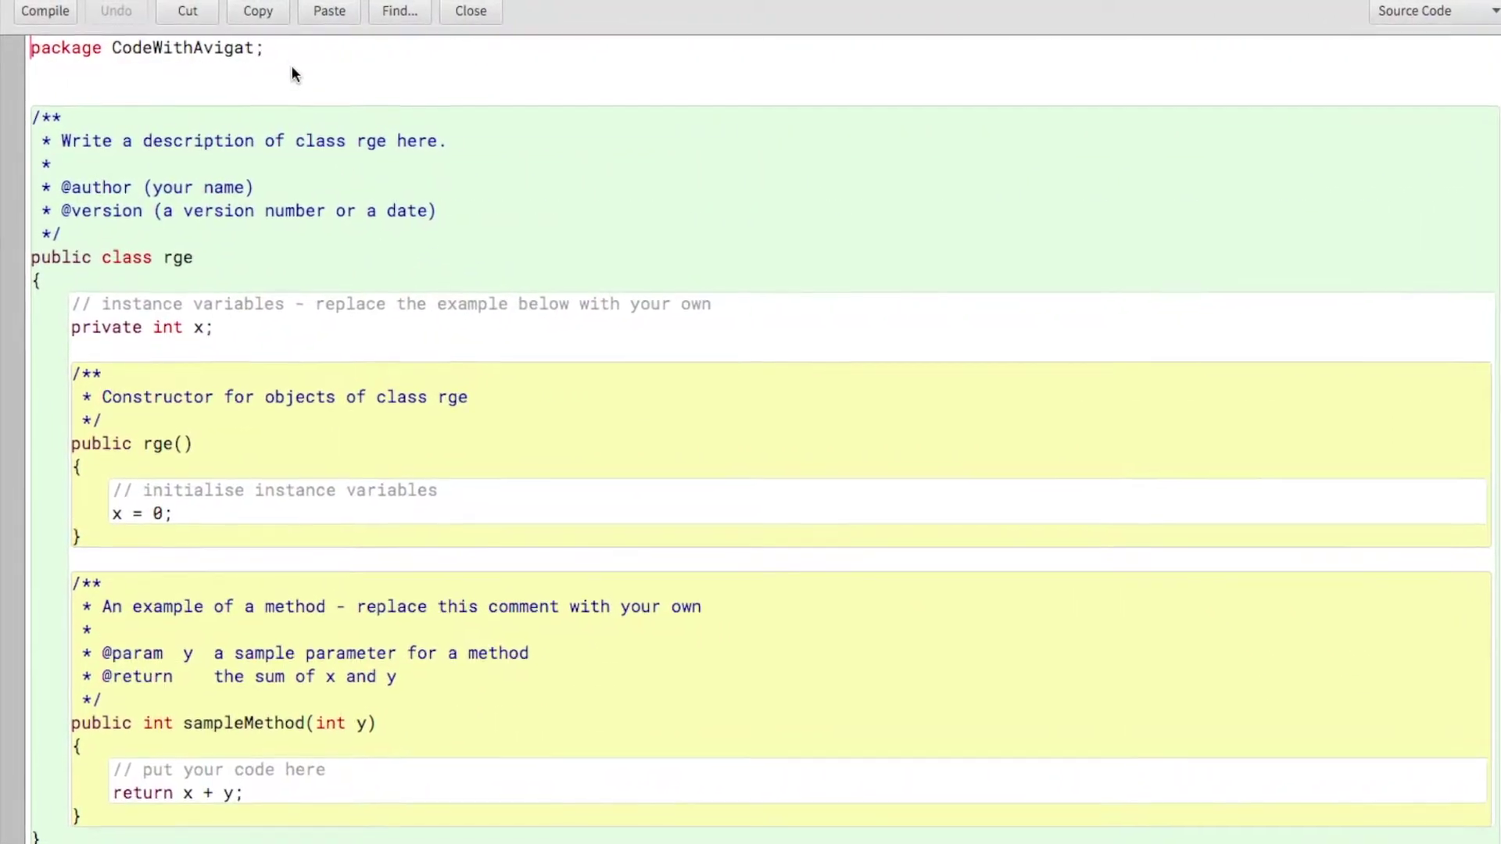
Replace the template with class q4, a main method creating a Scanner, and import java.util.Scanner
{"action": "triple_click", "coordinate": [292, 72]}
{"action": "key", "text": "ctrl+shift+End"}
{"action": "type", "text": "class "}
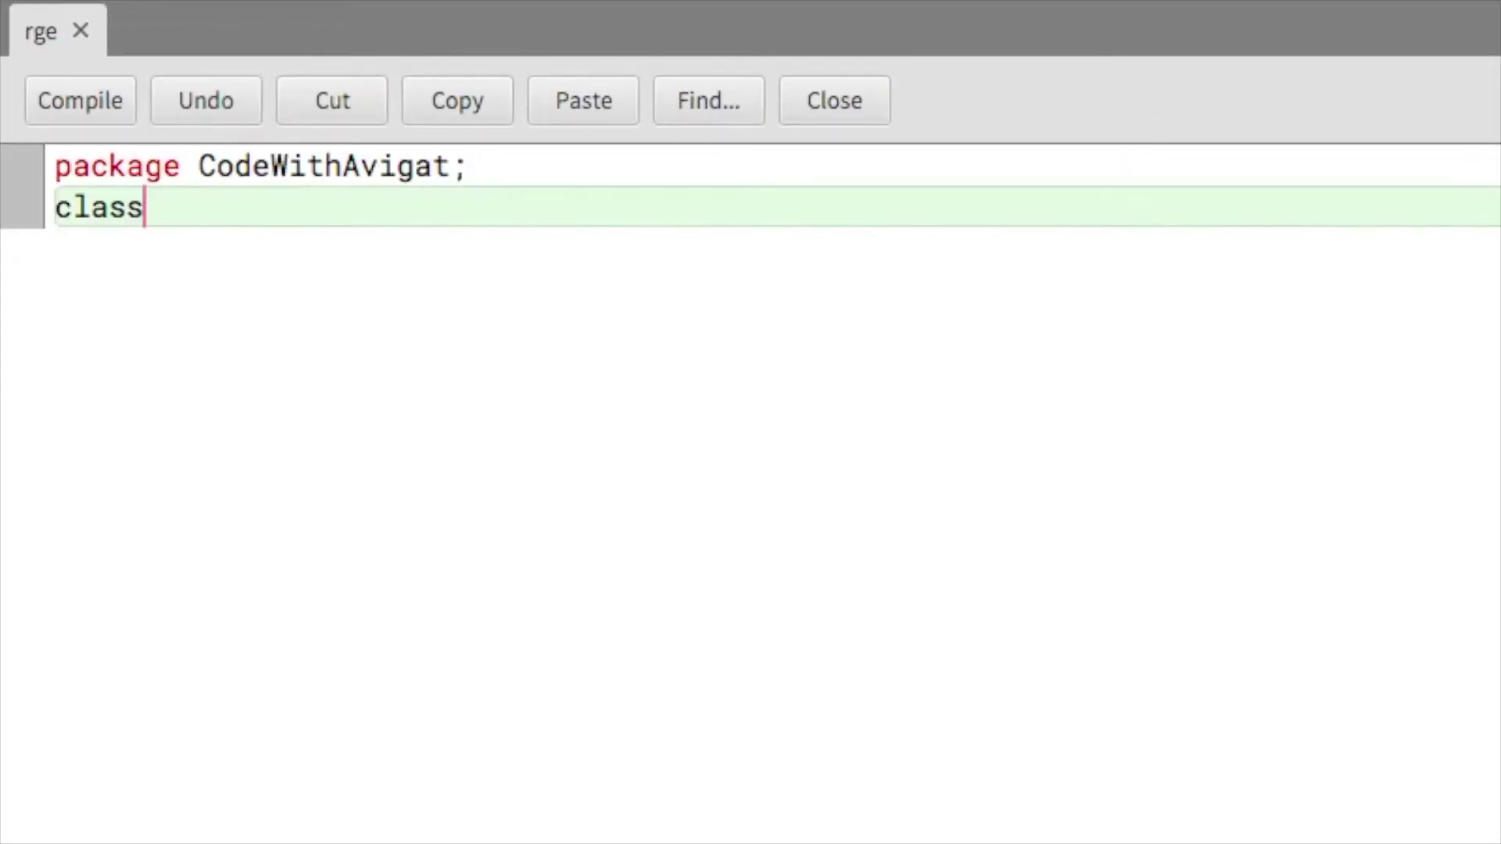
{"action": "type", "text": "q4"}
{"action": "key", "text": "Return"}
{"action": "type", "text": "{"}
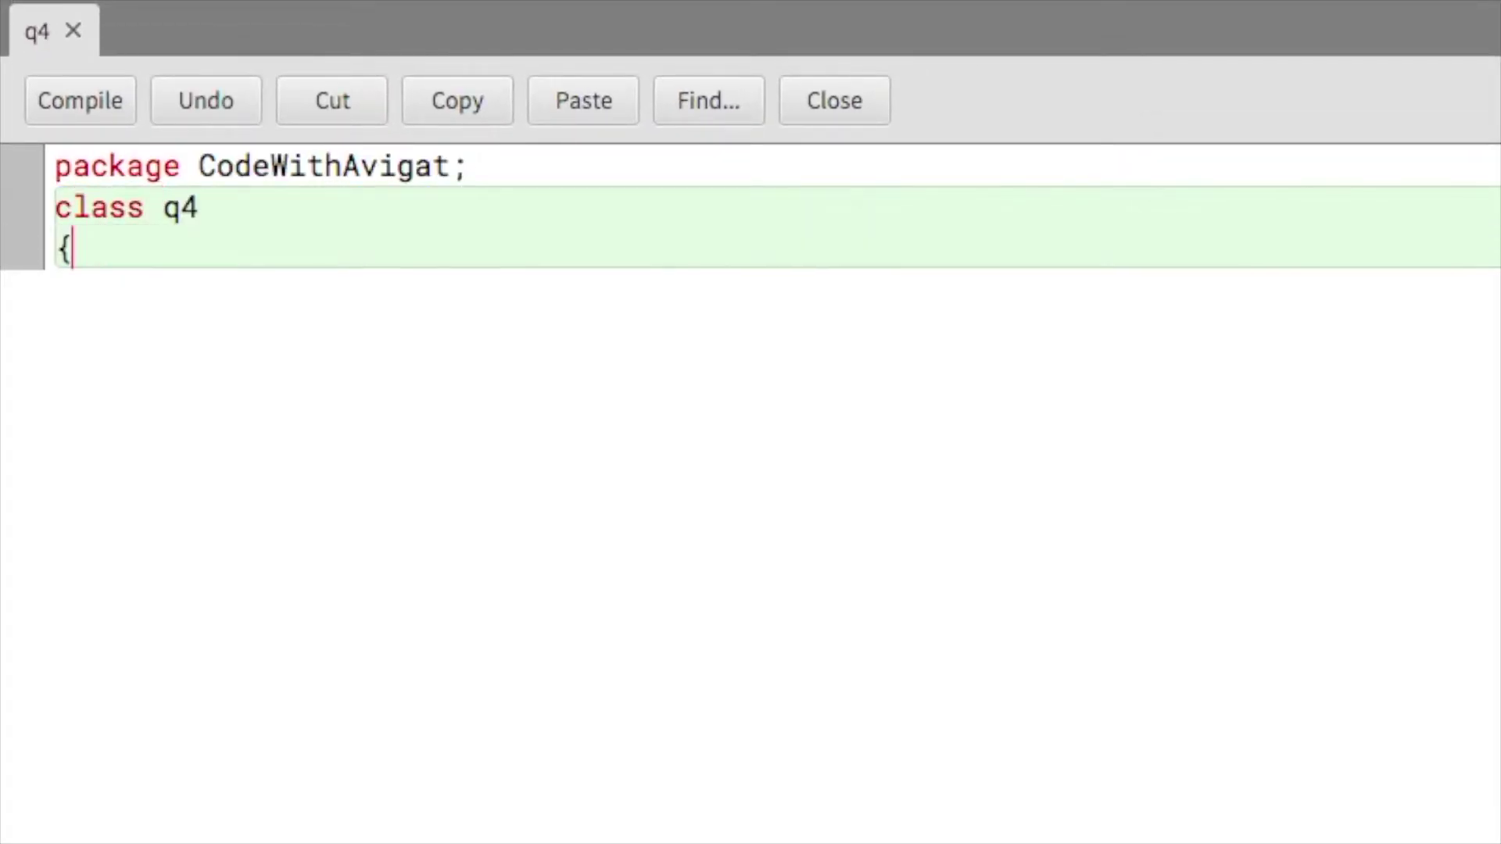
{"action": "key", "text": "Return"}
{"action": "type", "text": "public stat"}
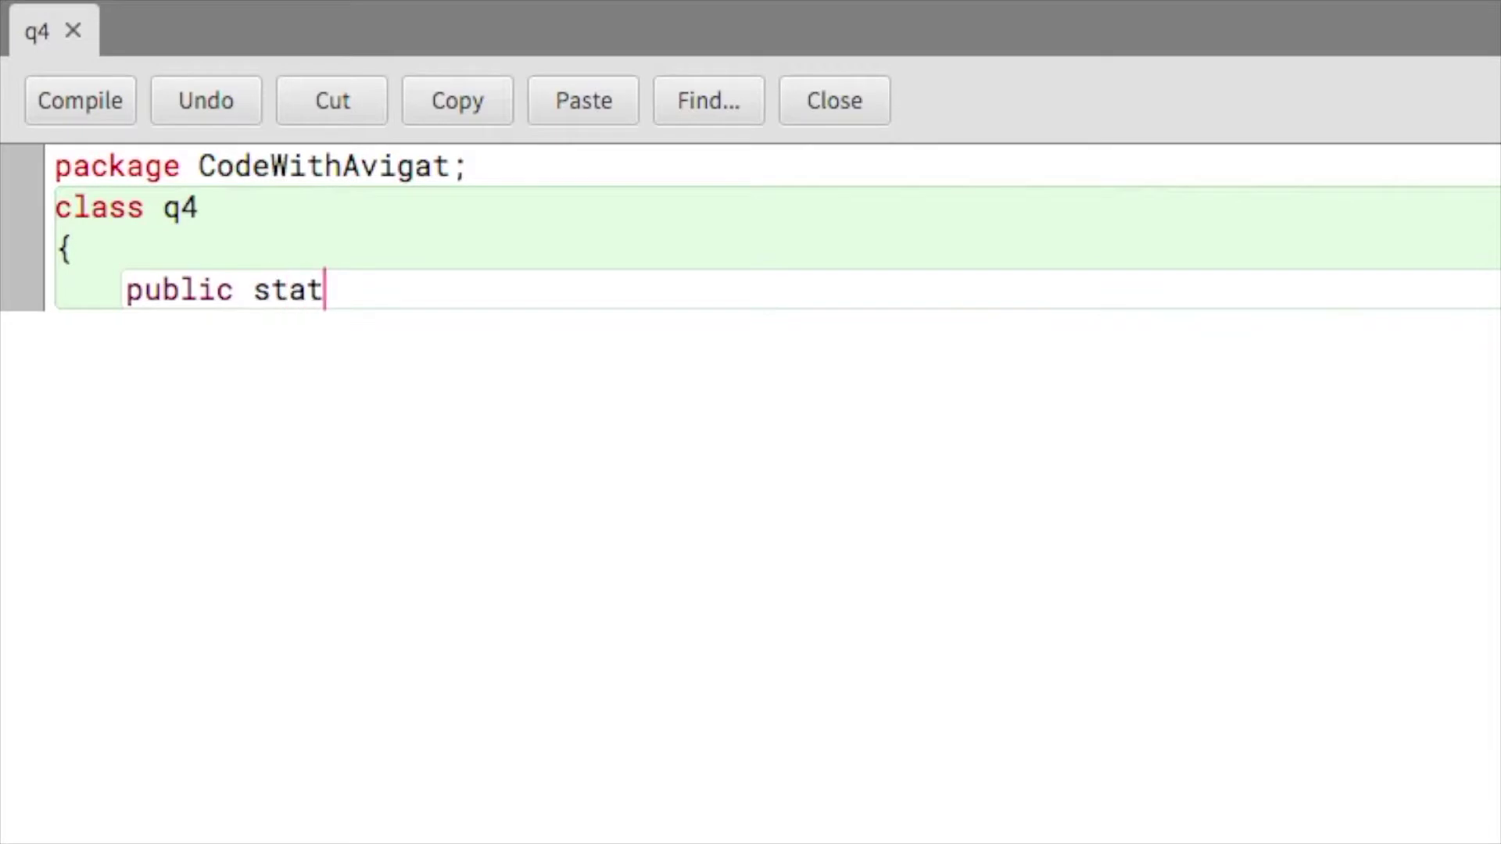
{"action": "type", "text": "ic void main()"}
{"action": "key", "text": "Return"}
{"action": "type", "text": "{"}
{"action": "key", "text": "Return"}
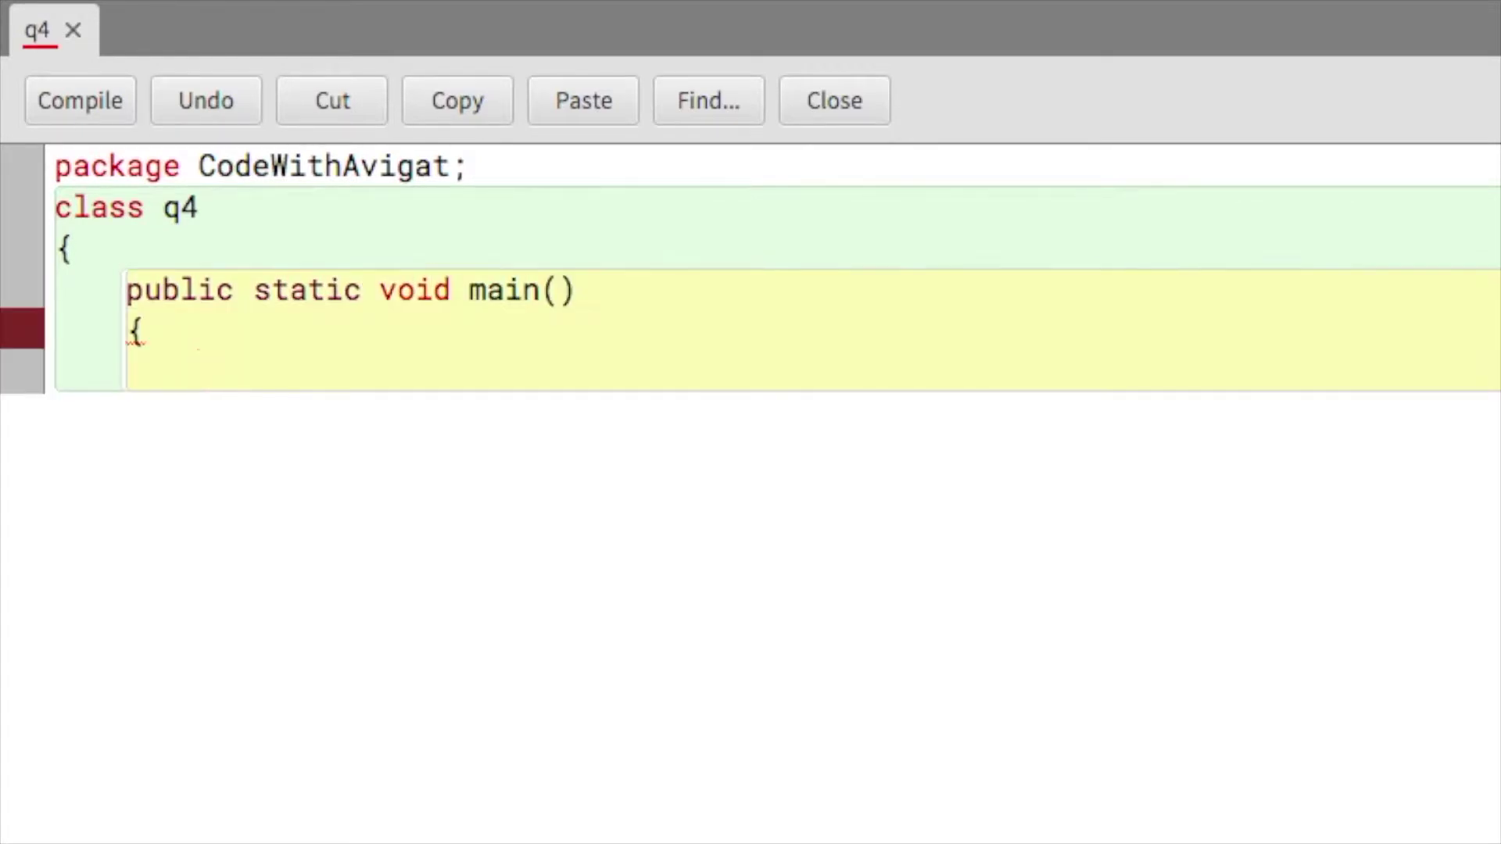
{"action": "type", "text": "S"}
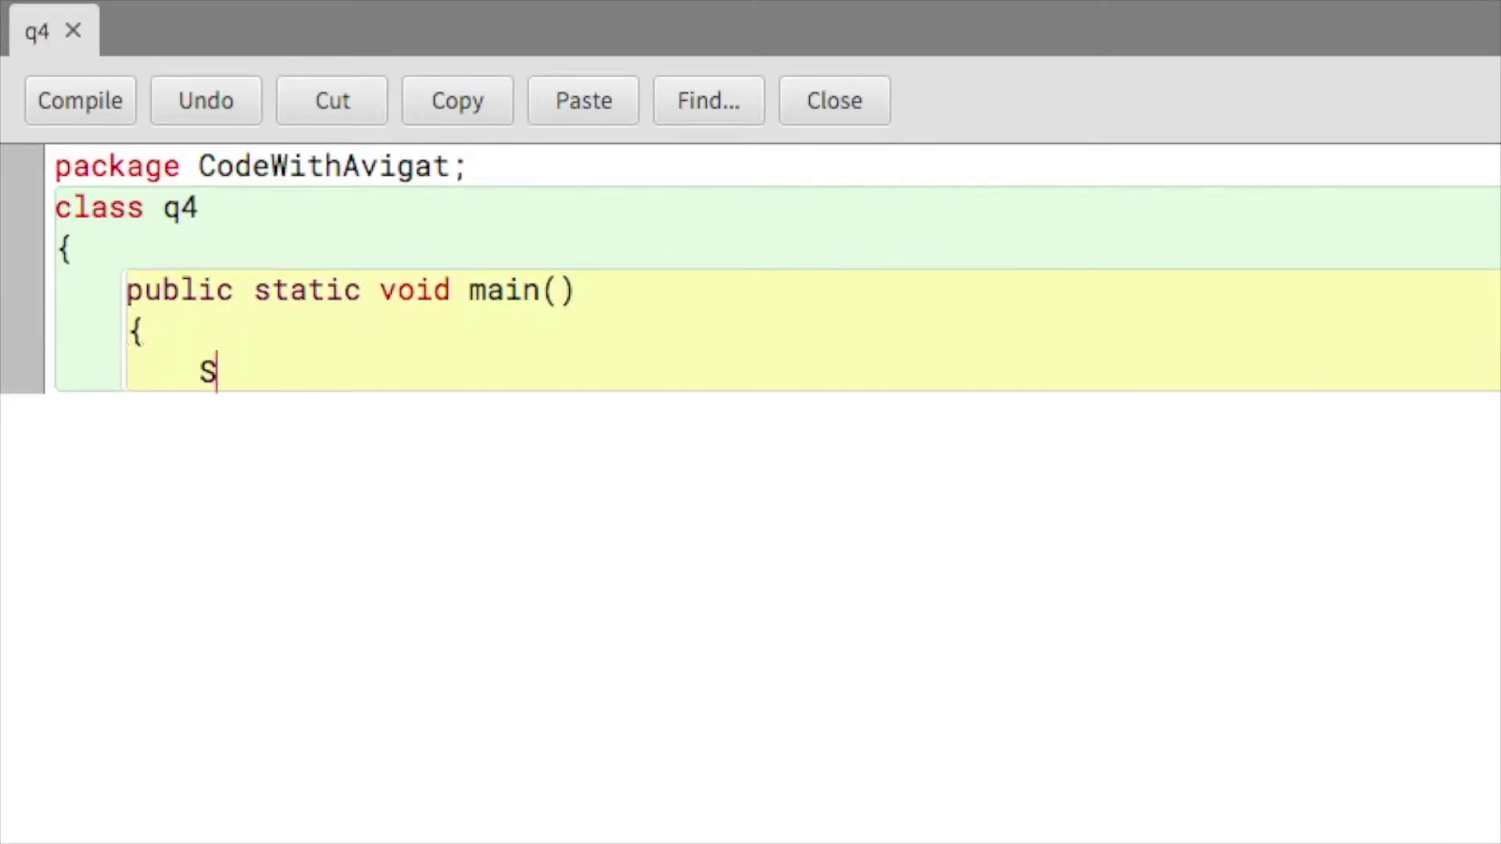
{"action": "type", "text": "canner s"}
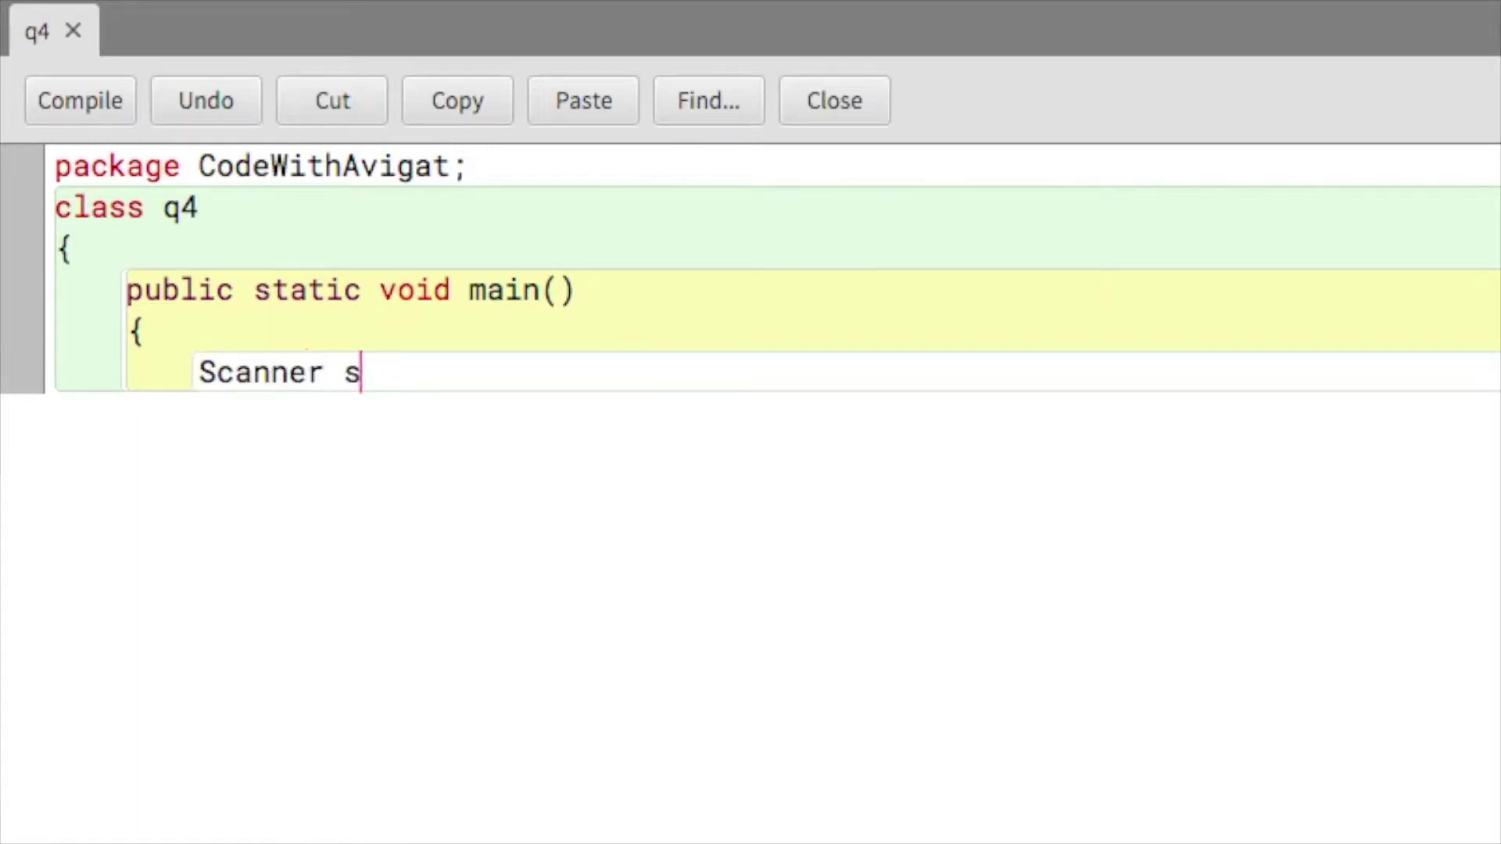
{"action": "type", "text": "c=new Scanner (System.in"}
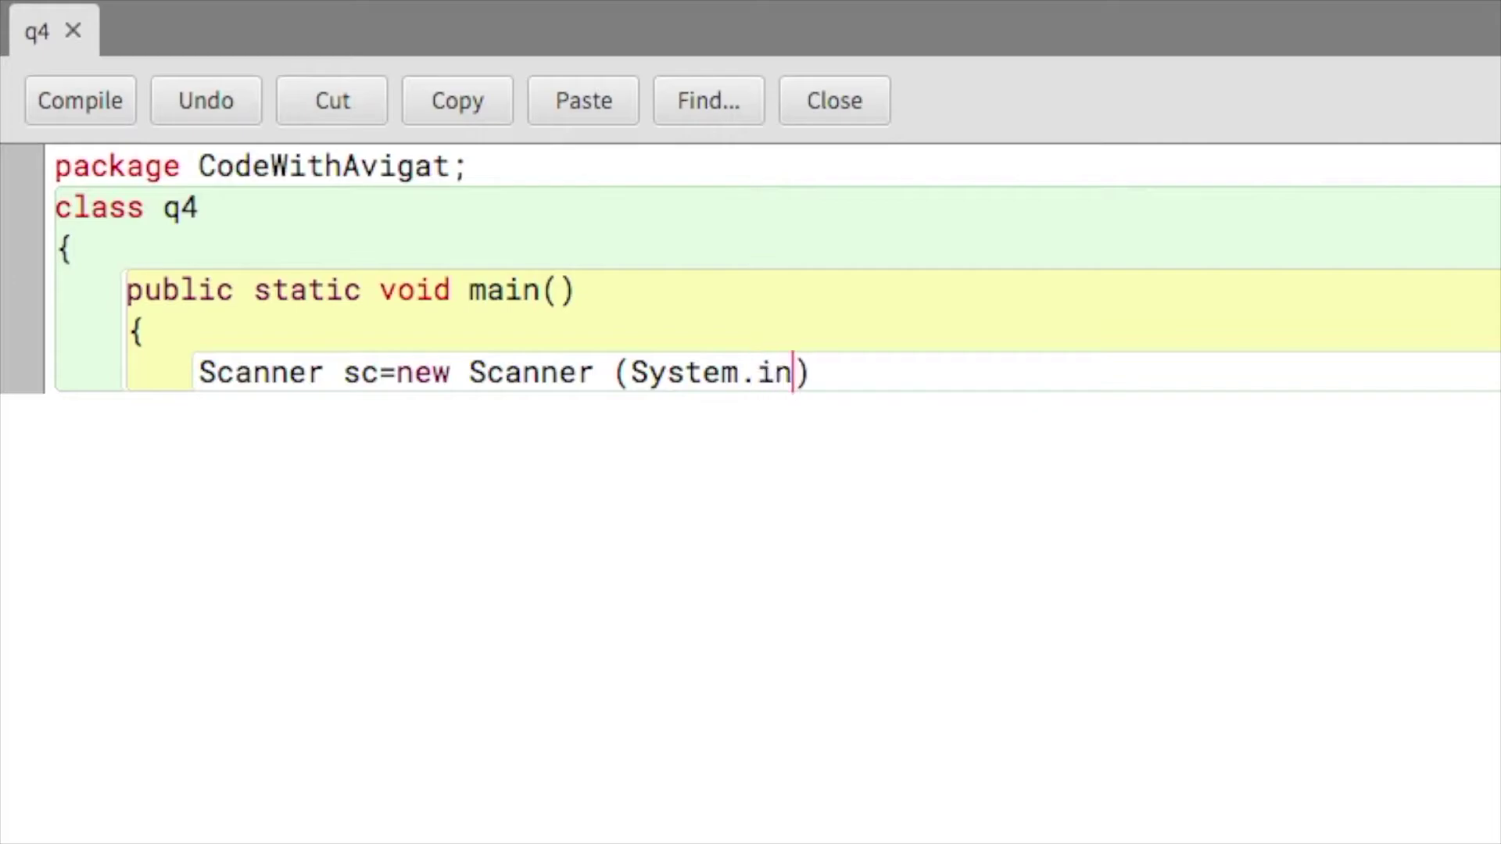
{"action": "type", "text": ");"}
{"action": "left_click", "coordinate": [613, 170]}
{"action": "key", "text": "Return"}
{"action": "type", "text": "import java.util.Scanner;"}
Print the prompt "Enter the radius: " below the Scanner line
{"action": "key", "text": "ctrl+End"}
{"action": "key", "text": "Return"}
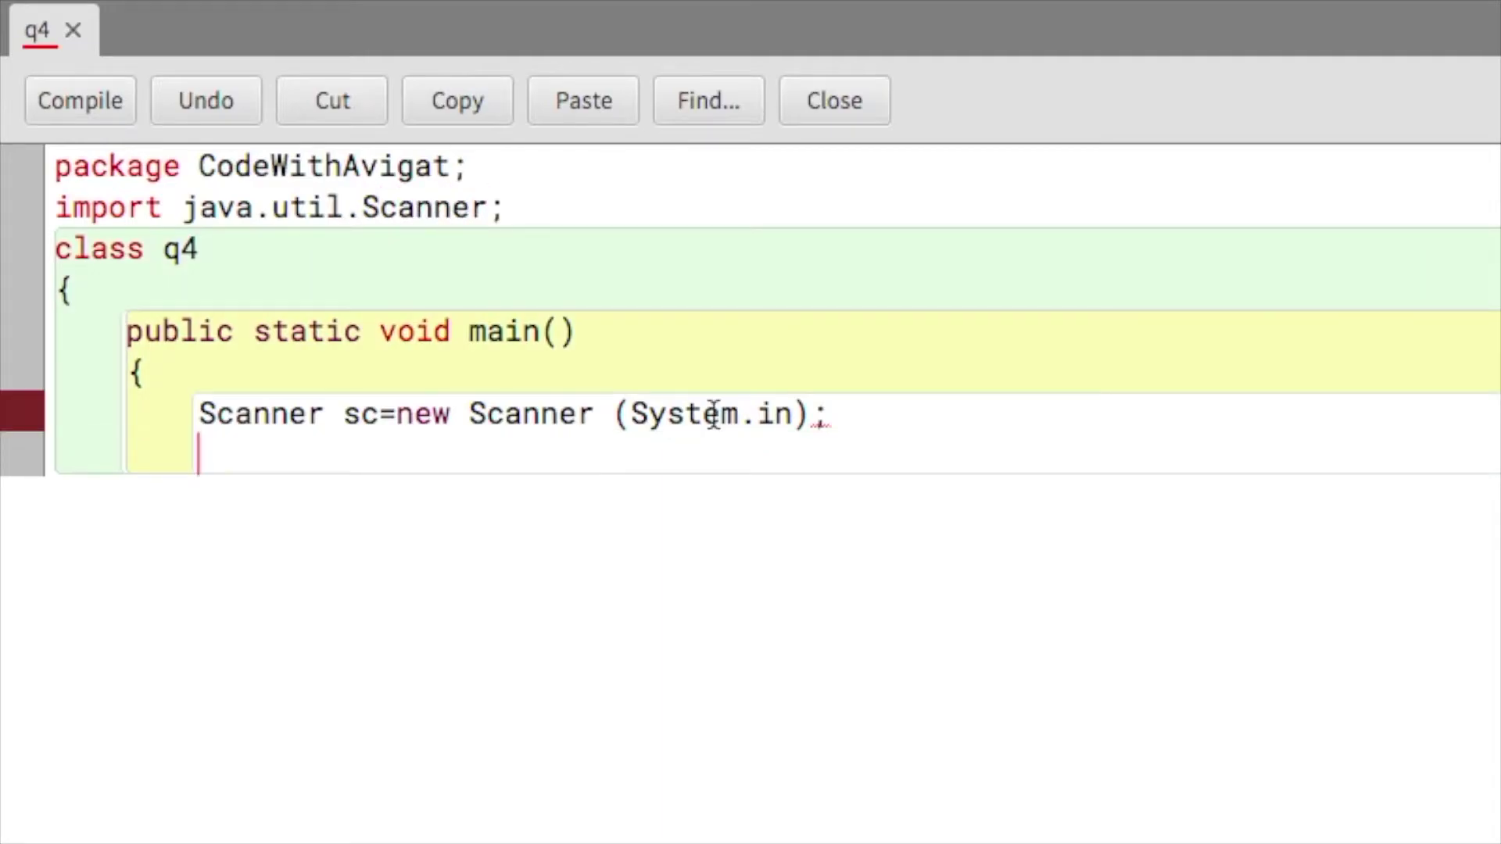
{"action": "type", "text": "System.out"}
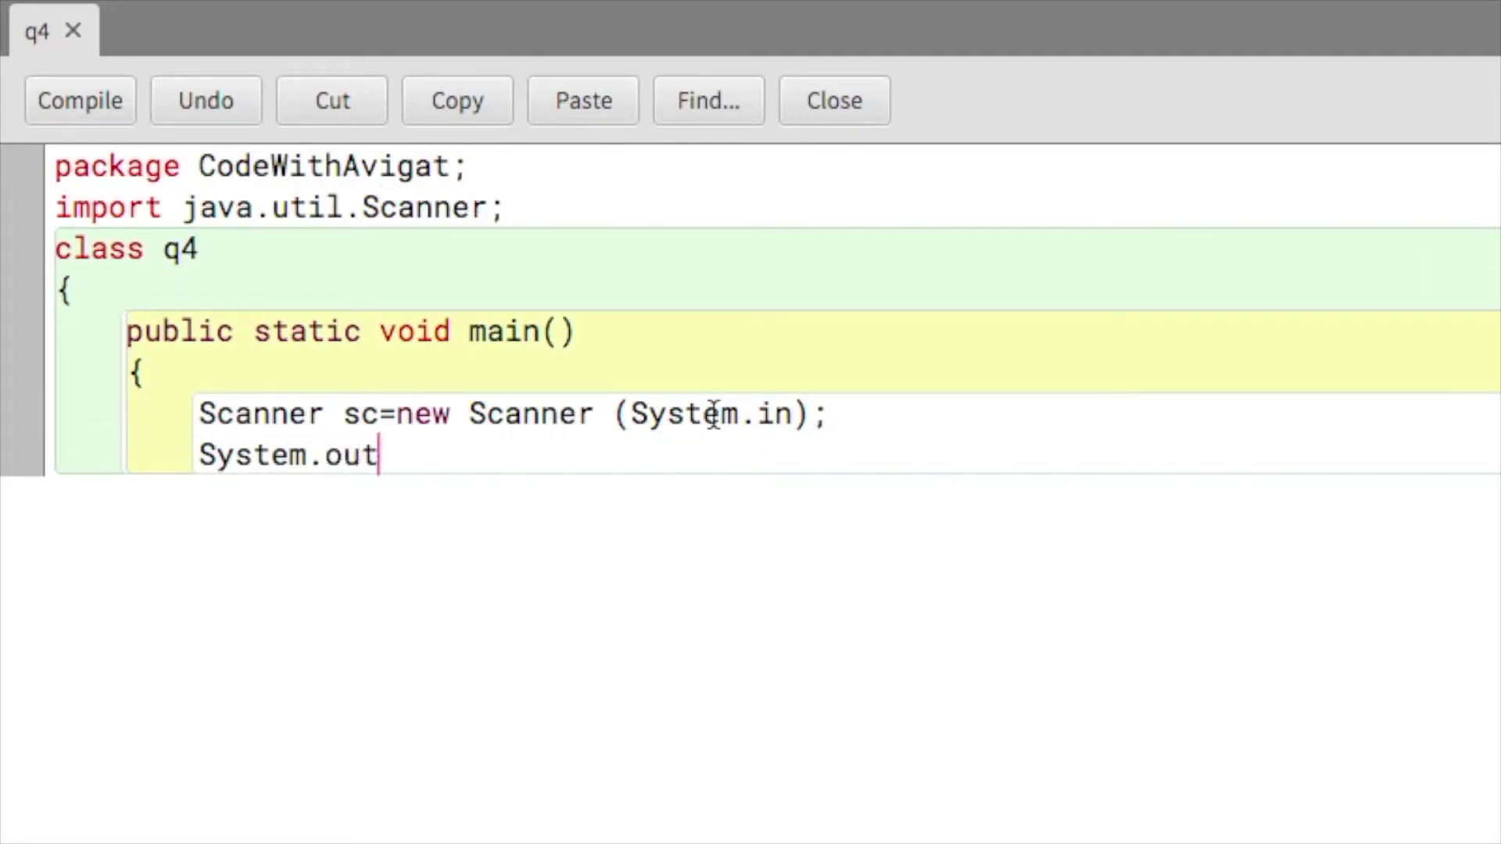
{"action": "type", "text": ".println"}
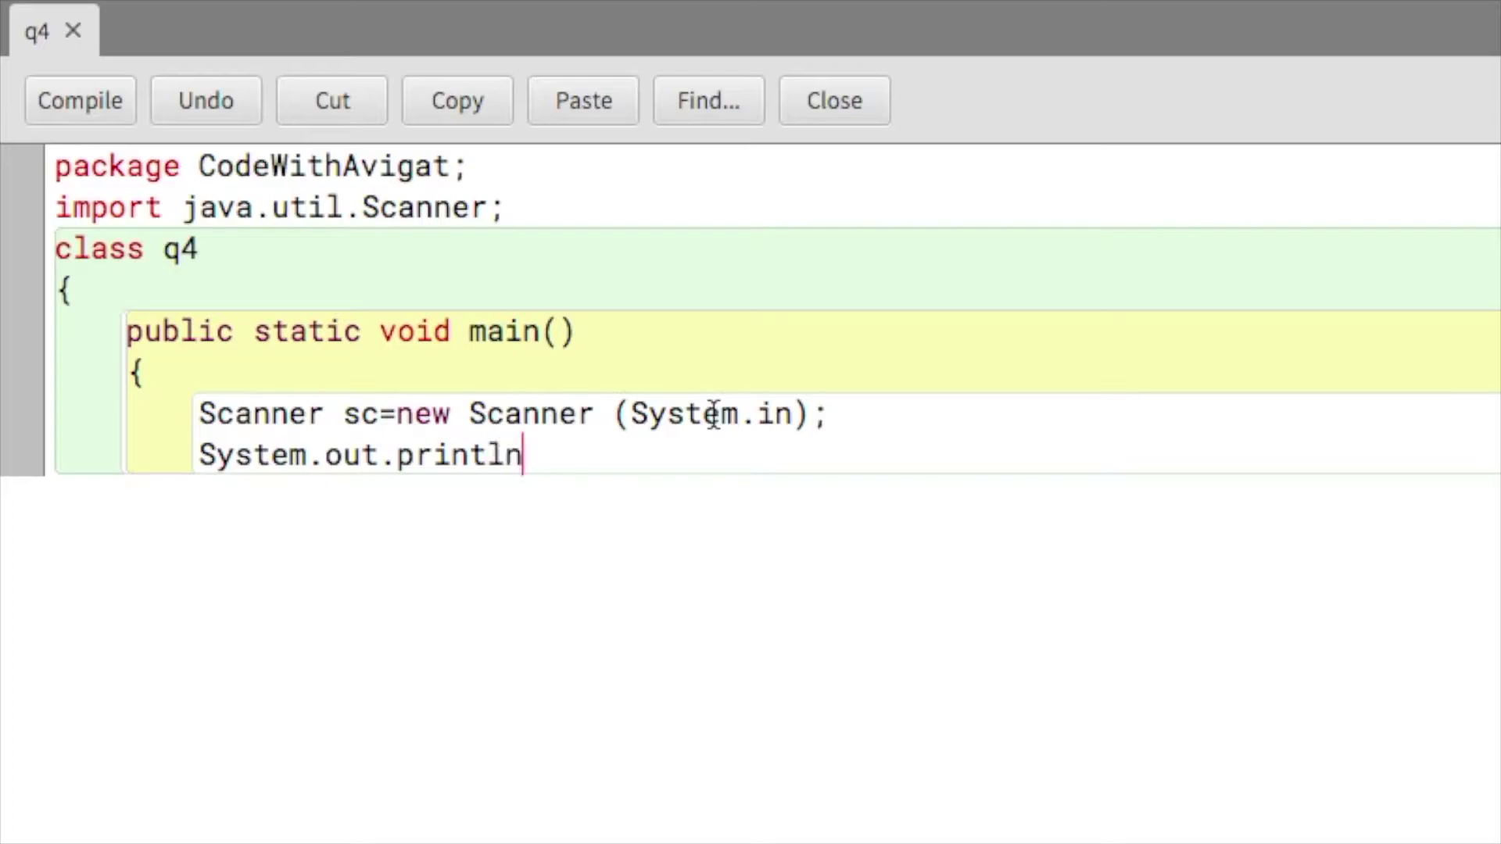
{"action": "type", "text": "(\"Enter the rad"}
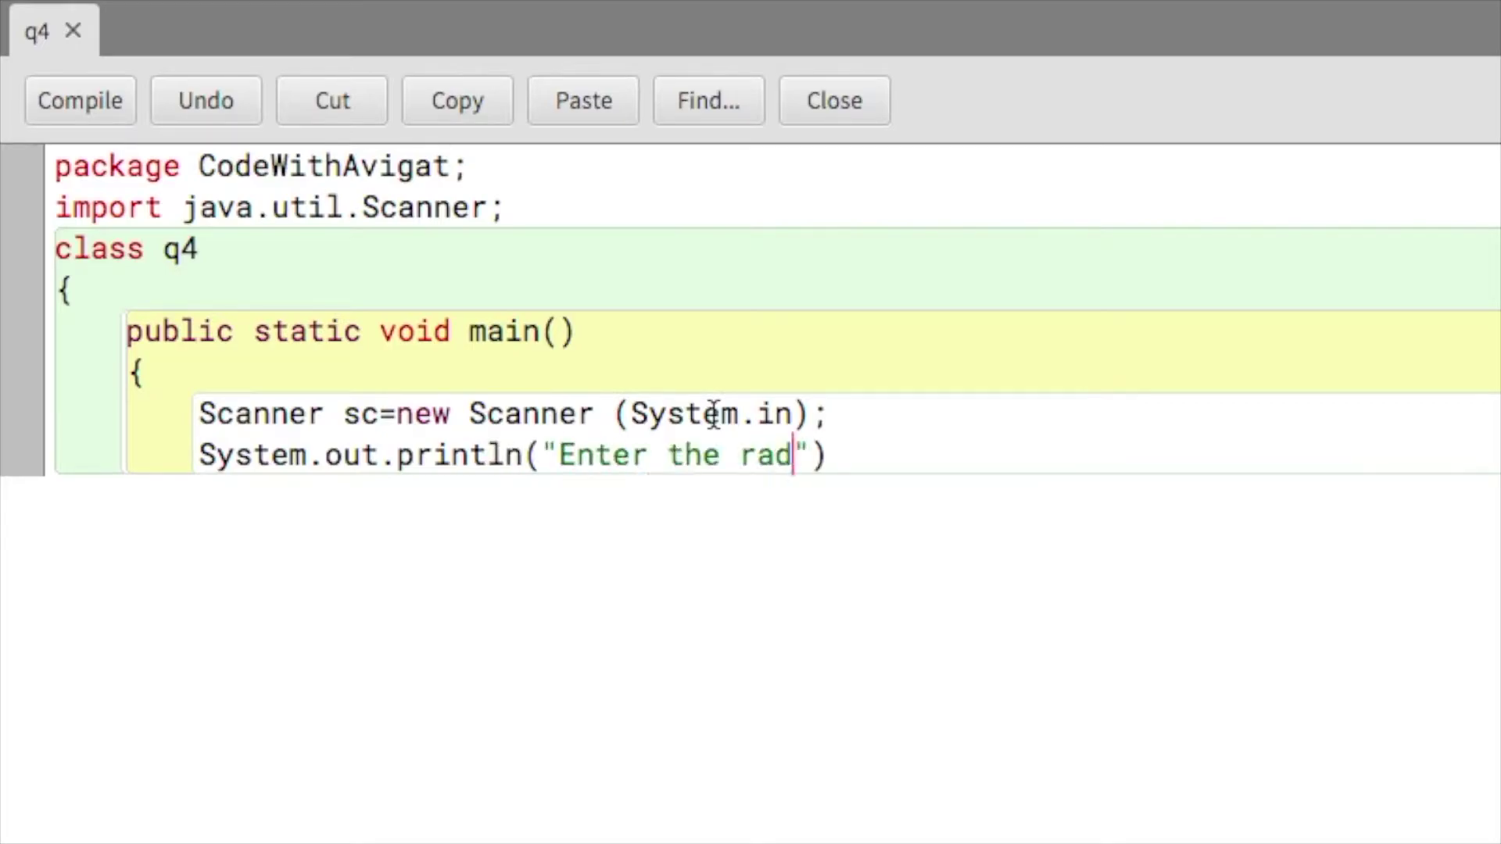
{"action": "type", "text": "ius: \");"}
{"action": "key", "text": "Return"}
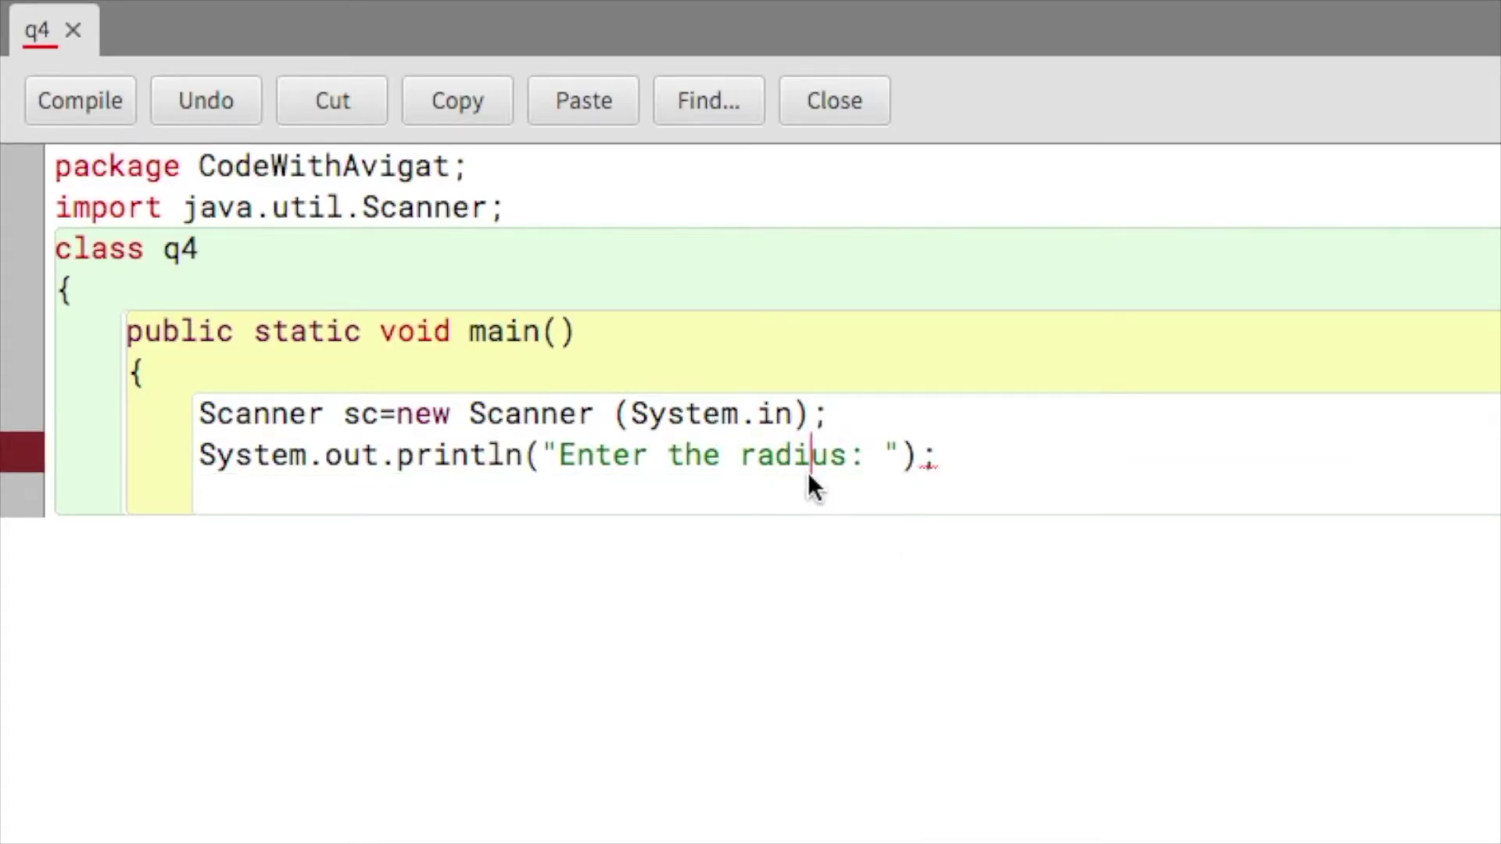
Declare double r on a new line between the Scanner and the prompt
{"action": "left_click", "coordinate": [880, 417]}
{"action": "key", "text": "Return"}
{"action": "type", "text": "double r;"}
{"action": "left_click", "coordinate": [812, 502]}
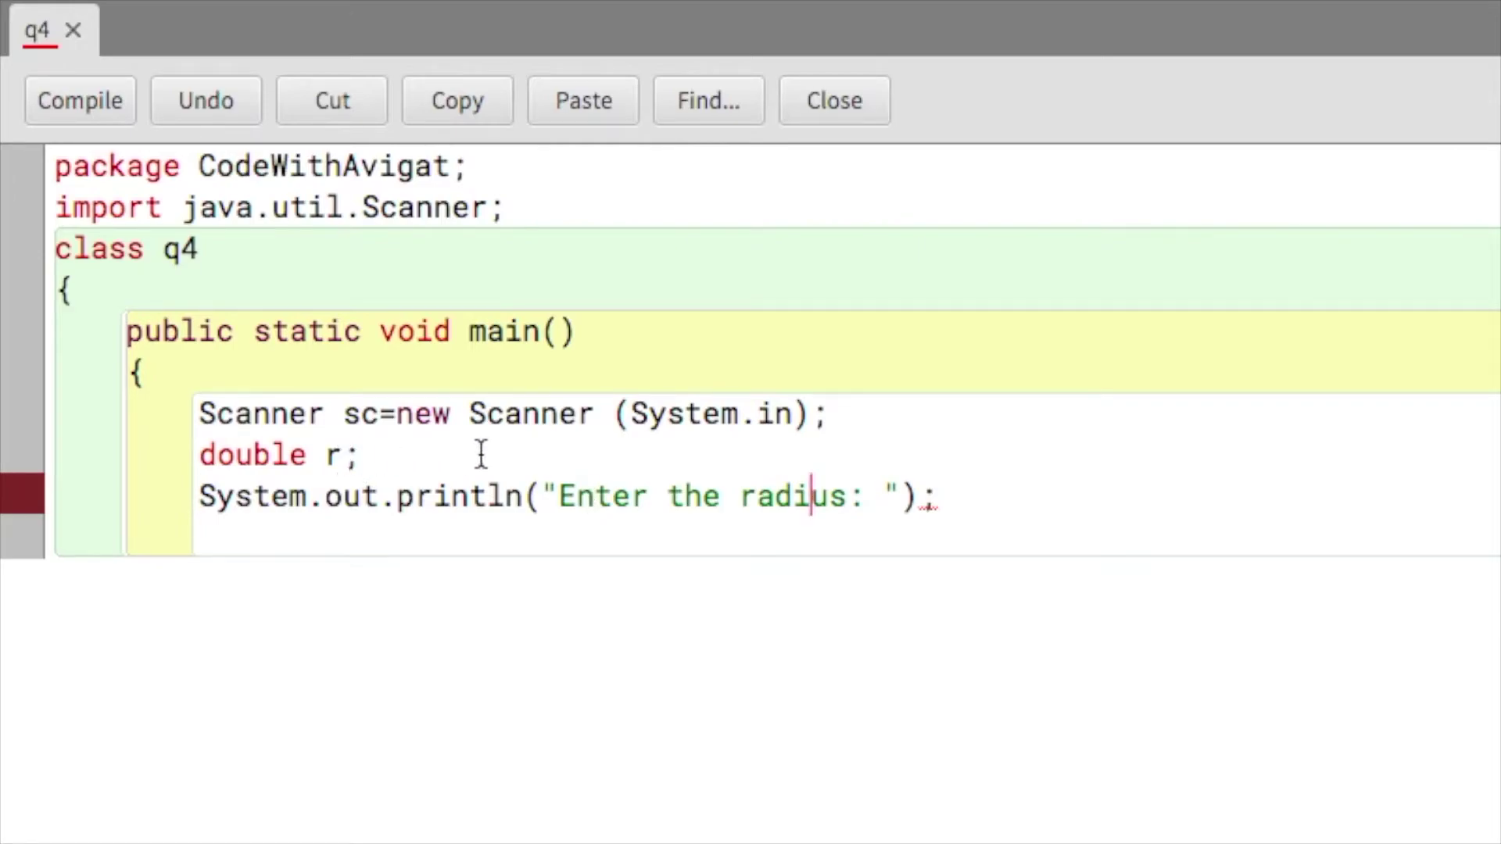
{"action": "left_click", "coordinate": [385, 461]}
{"action": "key", "text": "Return"}
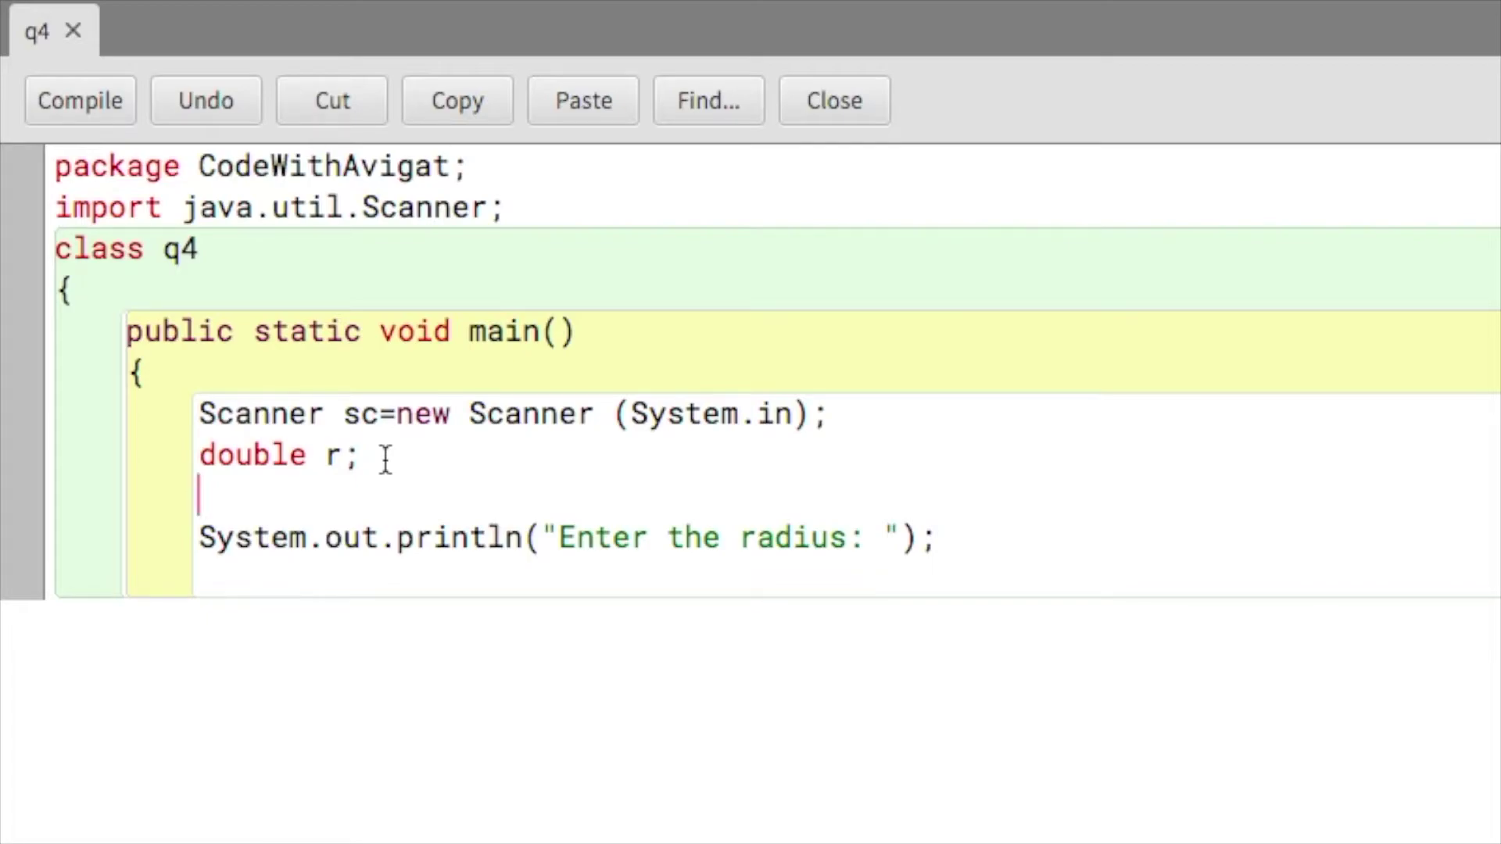
{"action": "type", "text": "douc"}
Replace the separate double c line with one declaration, double r, c;
{"action": "key", "text": "BackSpace"}
{"action": "type", "text": "ble"}
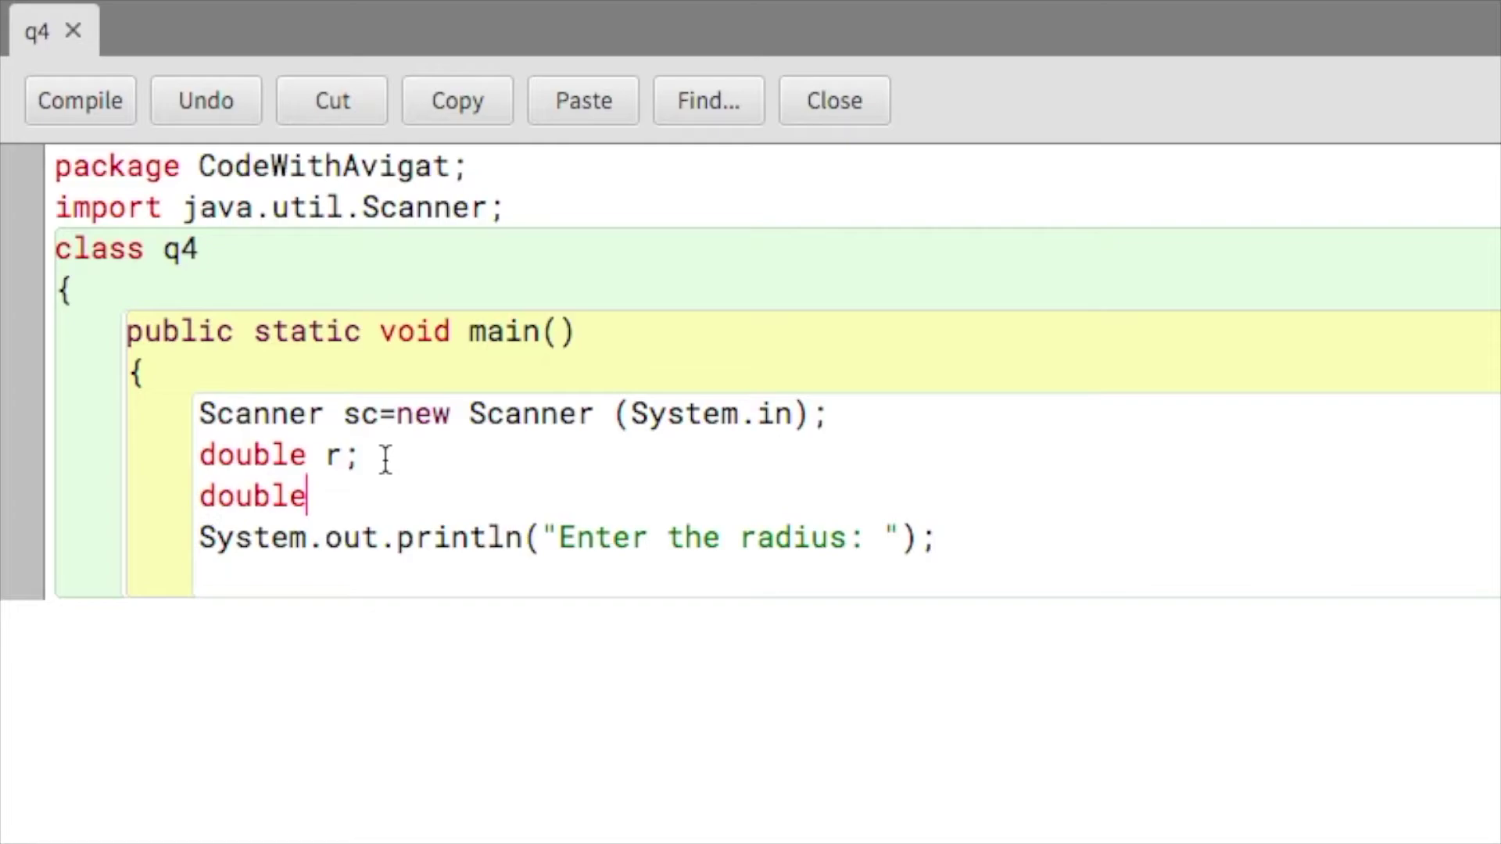
{"action": "type", "text": " c;"}
{"action": "mouse_move", "coordinate": [385, 499]}
{"action": "left_mouse_down"}
{"action": "mouse_move", "coordinate": [8, 593]}
{"action": "mouse_move", "coordinate": [4, 495]}
{"action": "left_mouse_up"}
{"action": "key", "text": "BackSpace"}
{"action": "key", "text": "BackSpace"}
{"action": "key", "text": "BackSpace"}
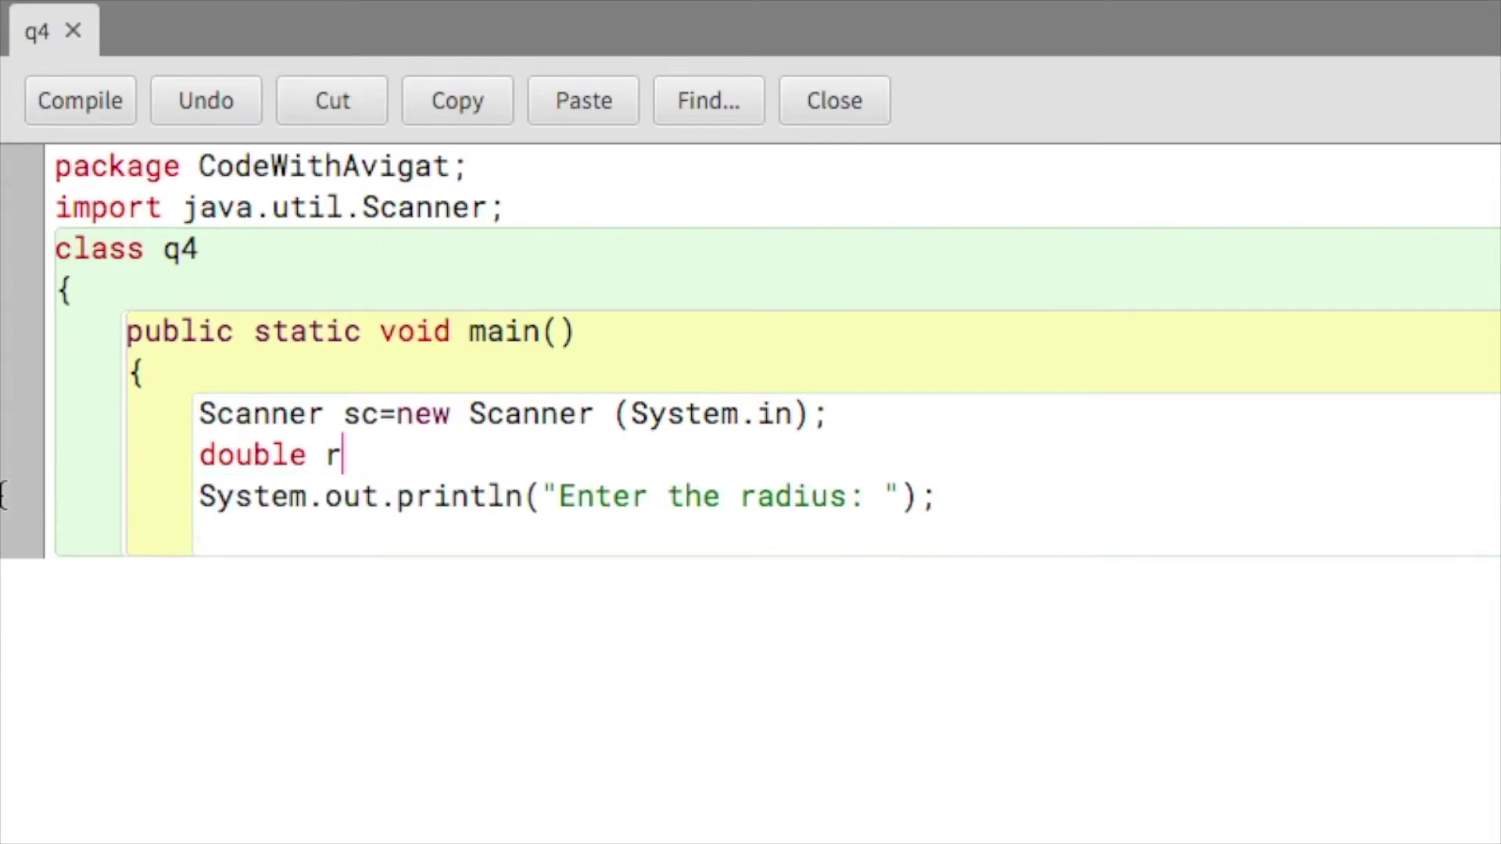
{"action": "type", "text": ", c"}
{"action": "type", "text": ";"}
{"action": "left_click", "coordinate": [552, 541]}
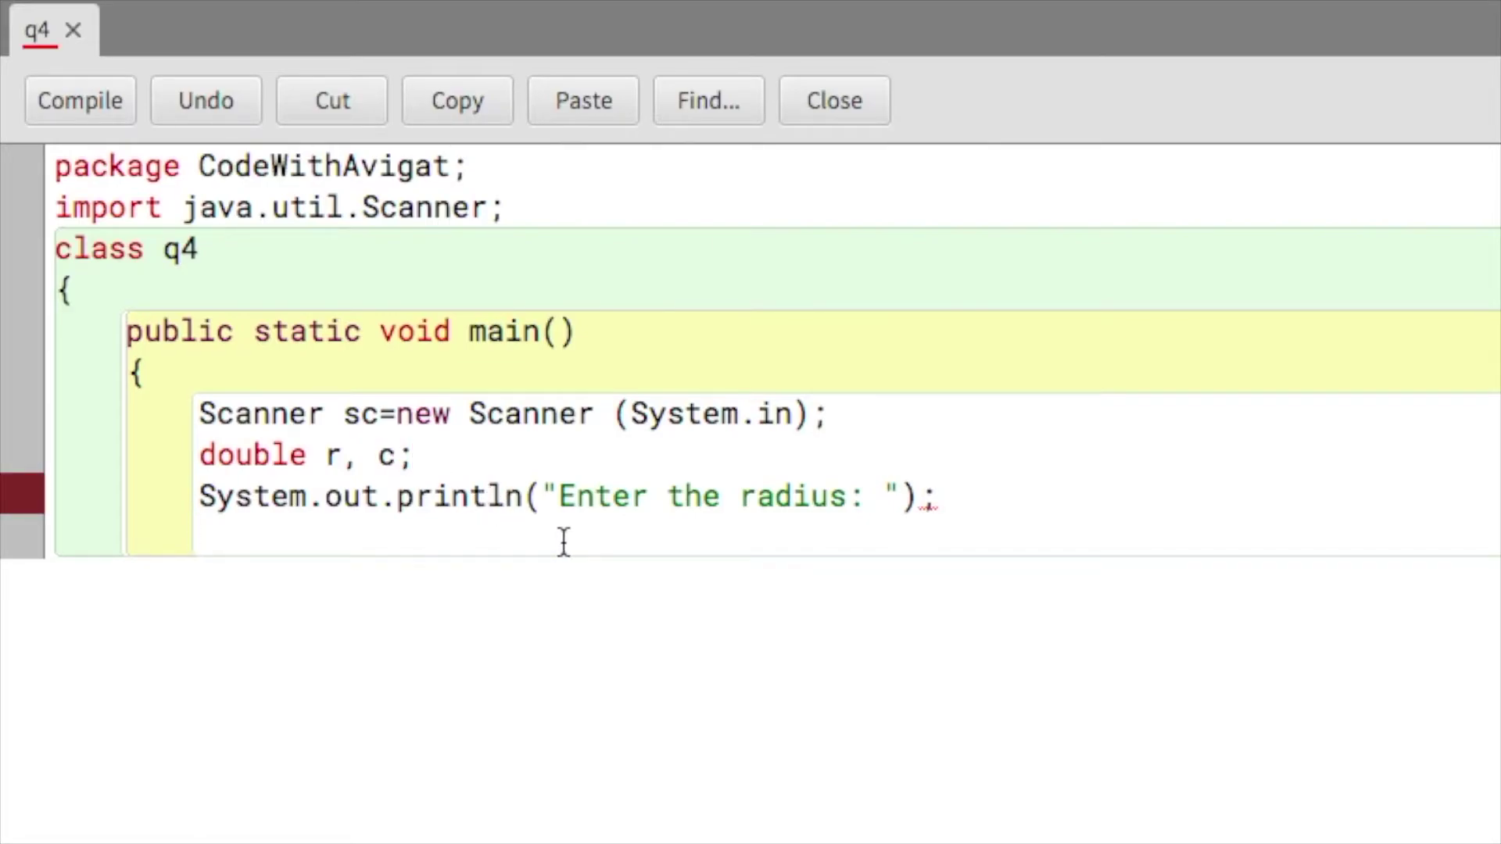
{"action": "type", "text": "r=sc."}
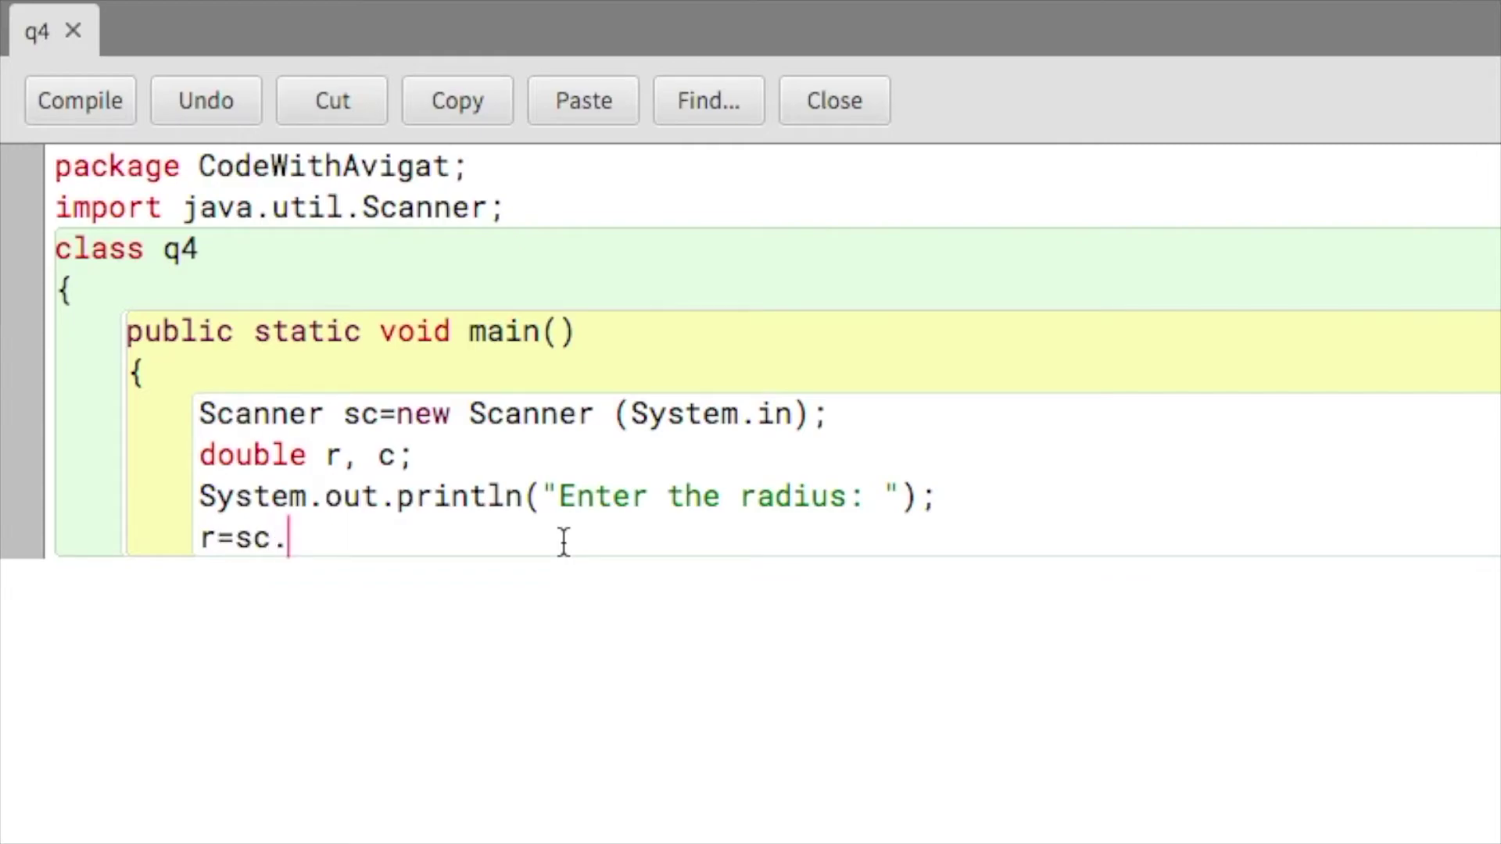
{"action": "type", "text": "nextDouble()"}
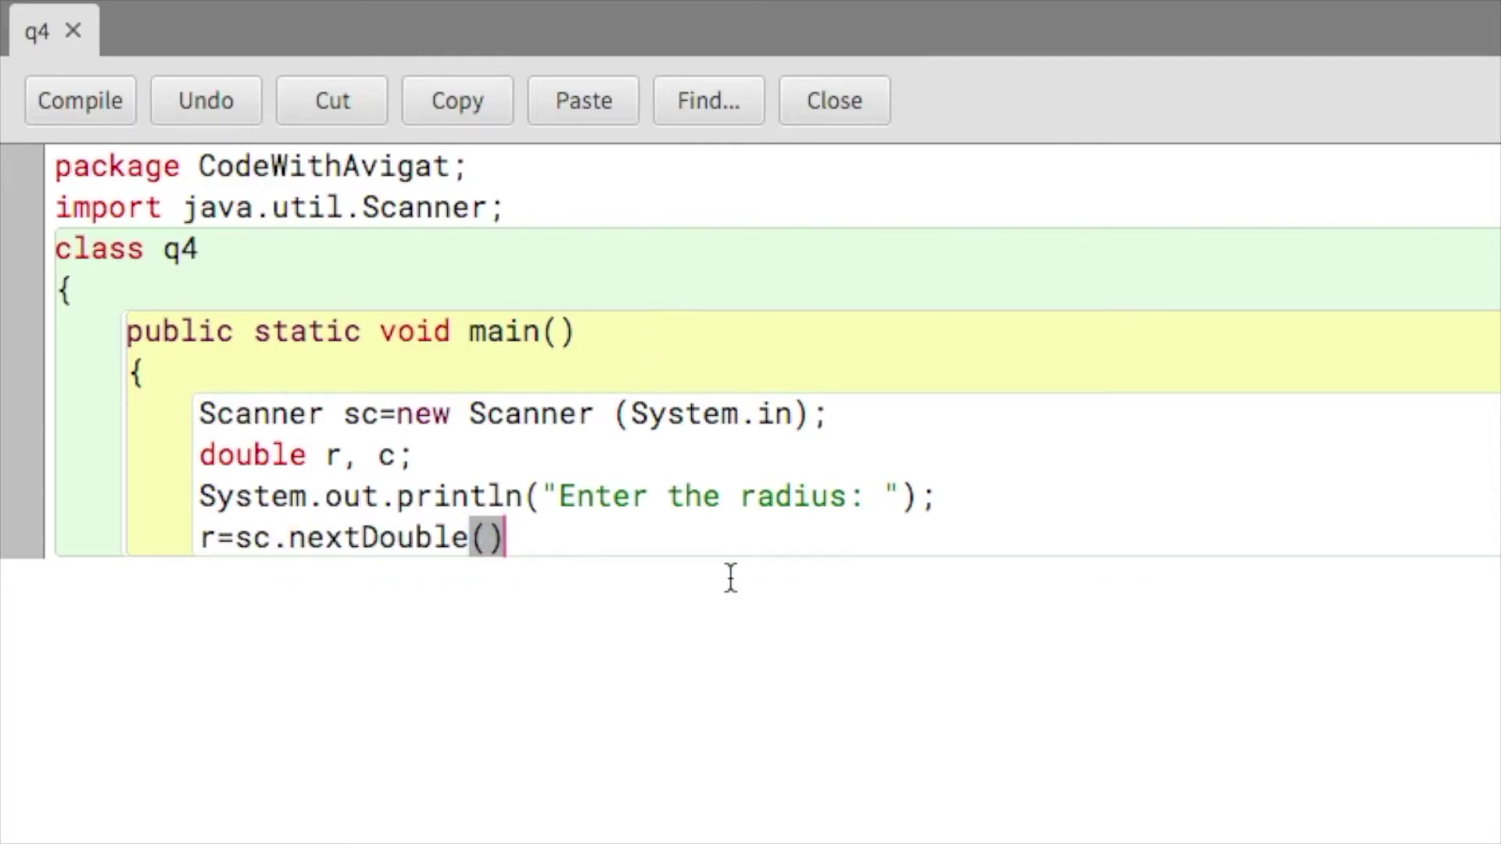
{"action": "type", "text": ";"}
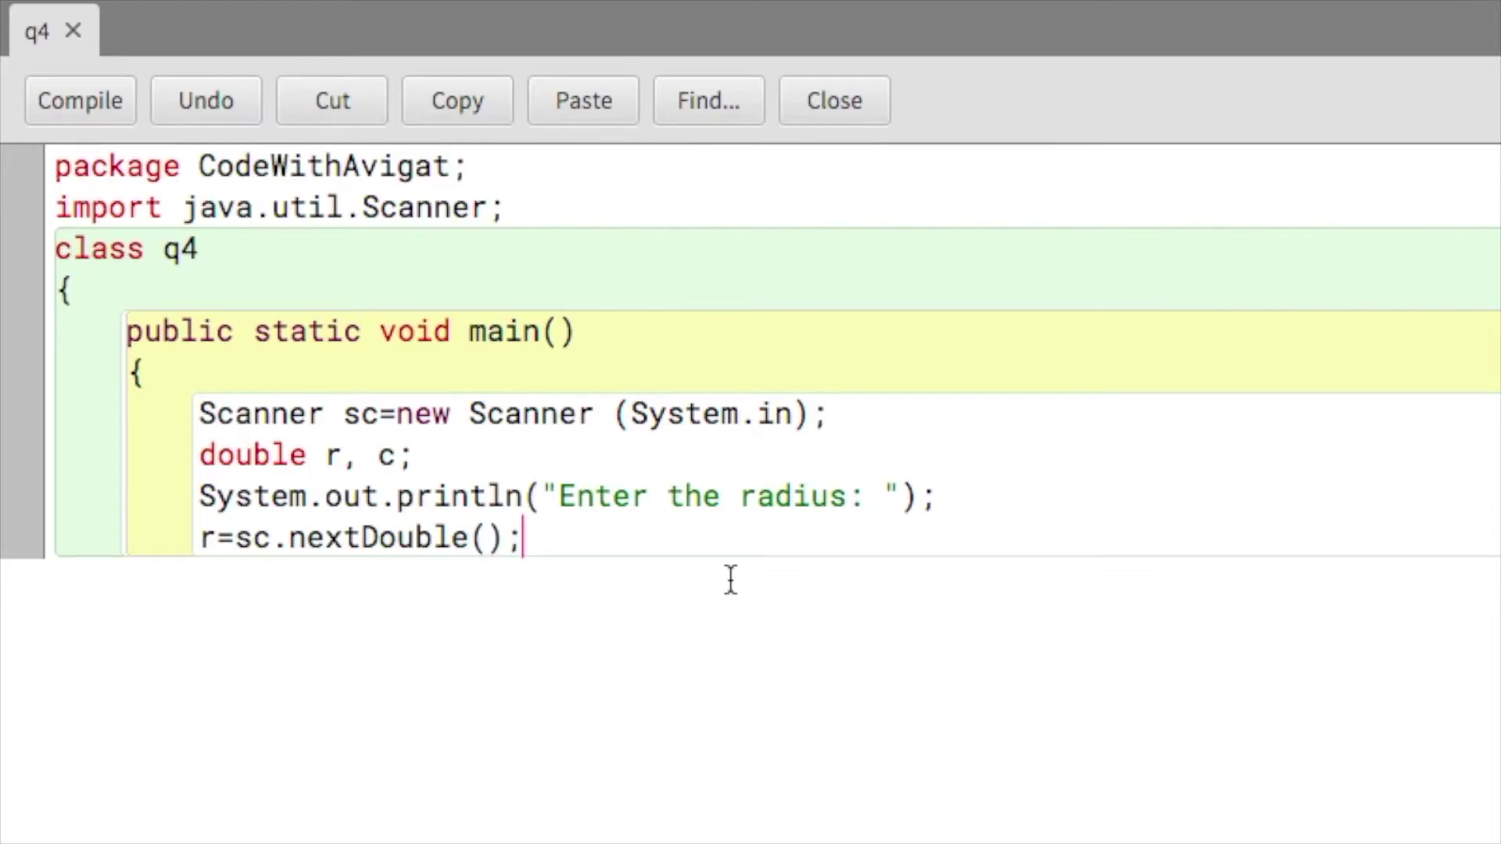
Finish r=sc.nextDouble(); and add two empty lines below it
{"action": "key", "text": "Return"}
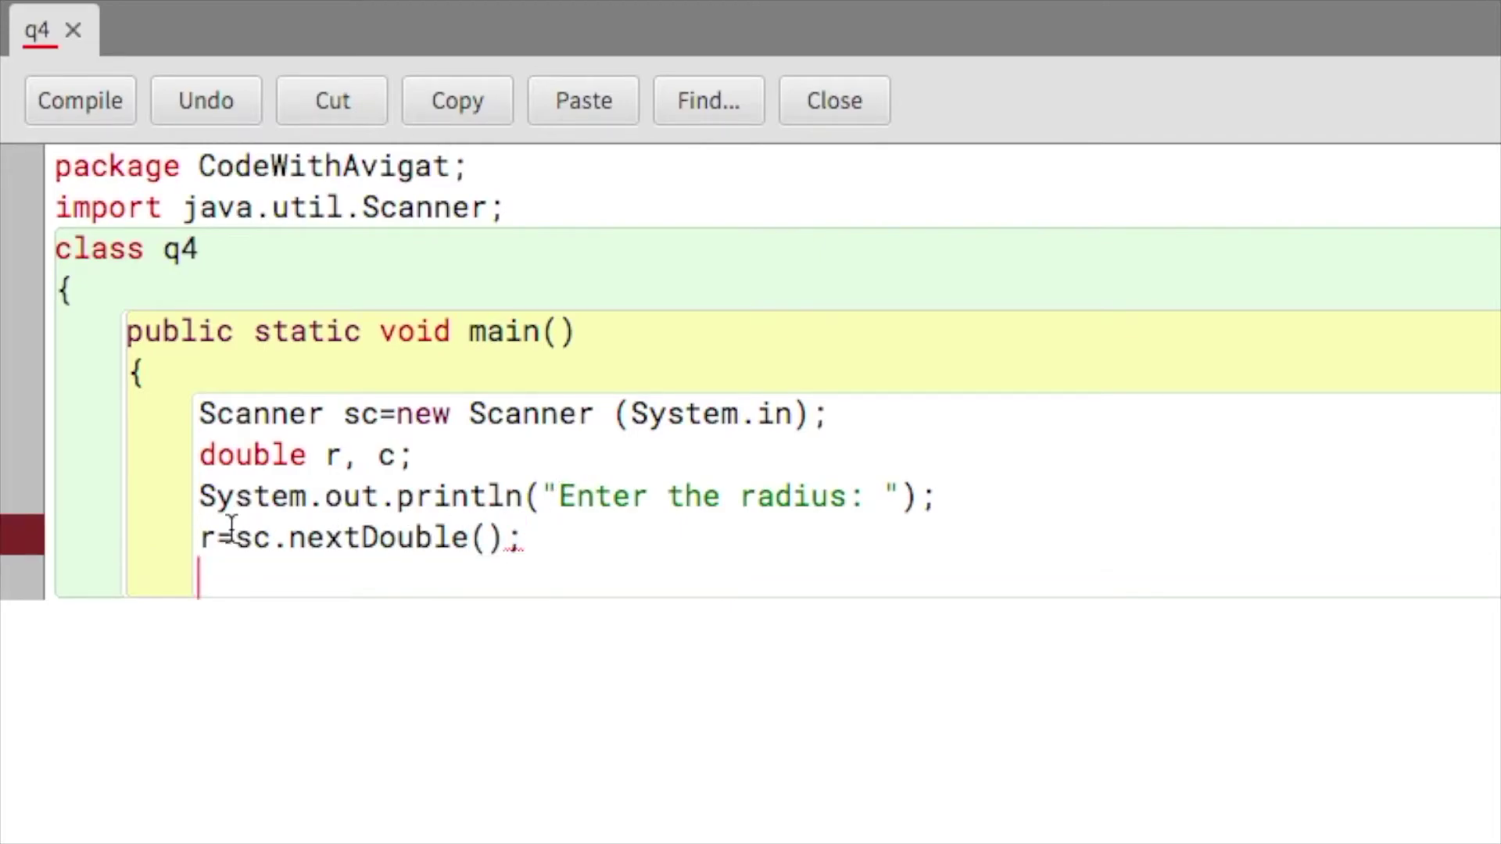
{"action": "key", "text": "Return"}
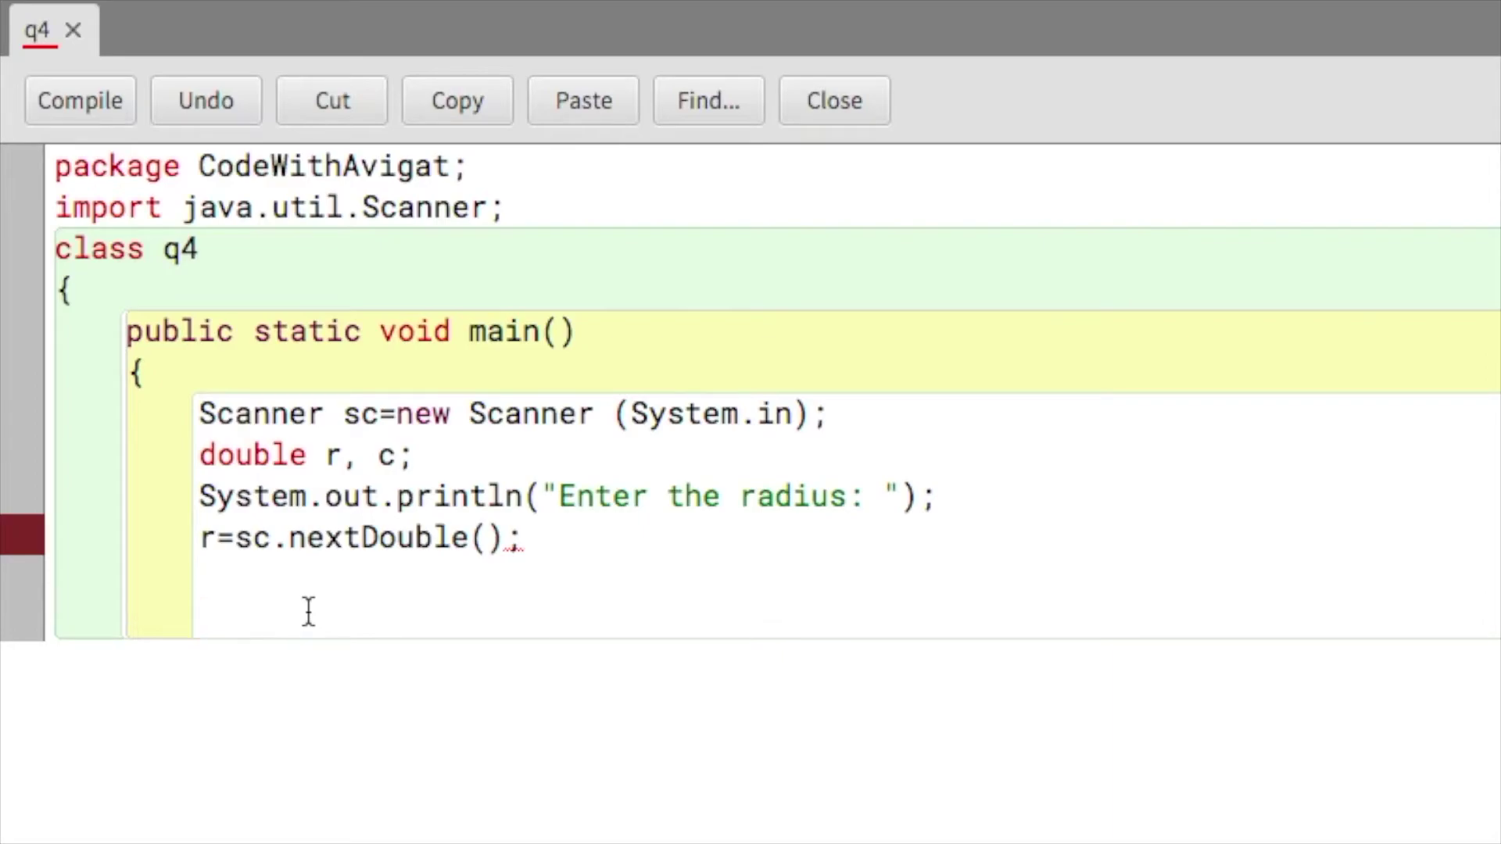
{"action": "type", "text": "c="}
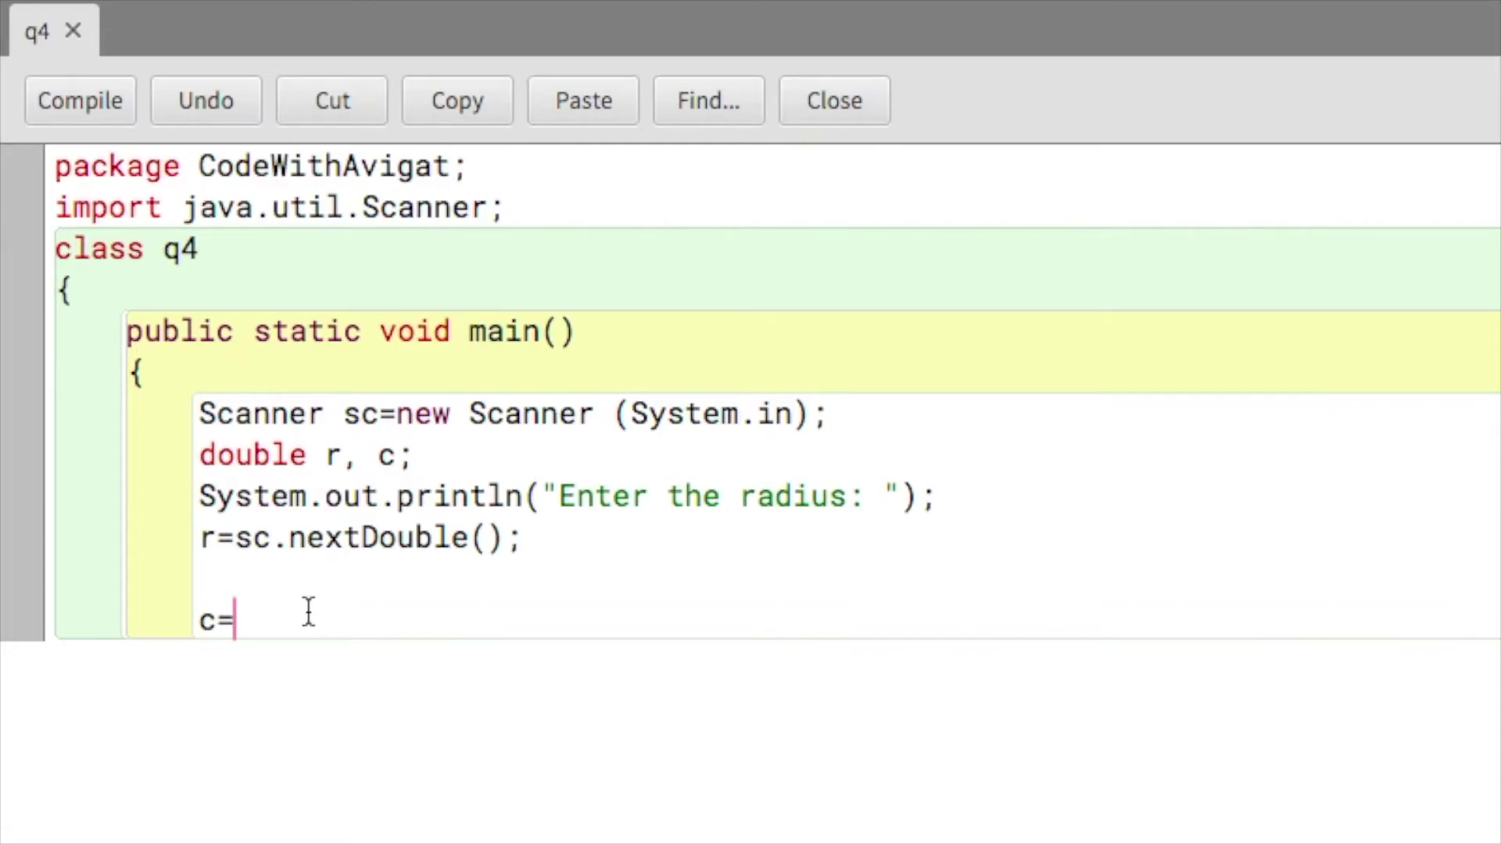
{"action": "type", "text": "2*"}
{"action": "type", "text": "3."}
{"action": "type", "text": "14*r;"}
Print "Circumference of the circle is "+c, close main with a brace, and compile q4
{"action": "key", "text": "Return"}
{"action": "key", "text": "Return"}
{"action": "type", "text": "Syste"}
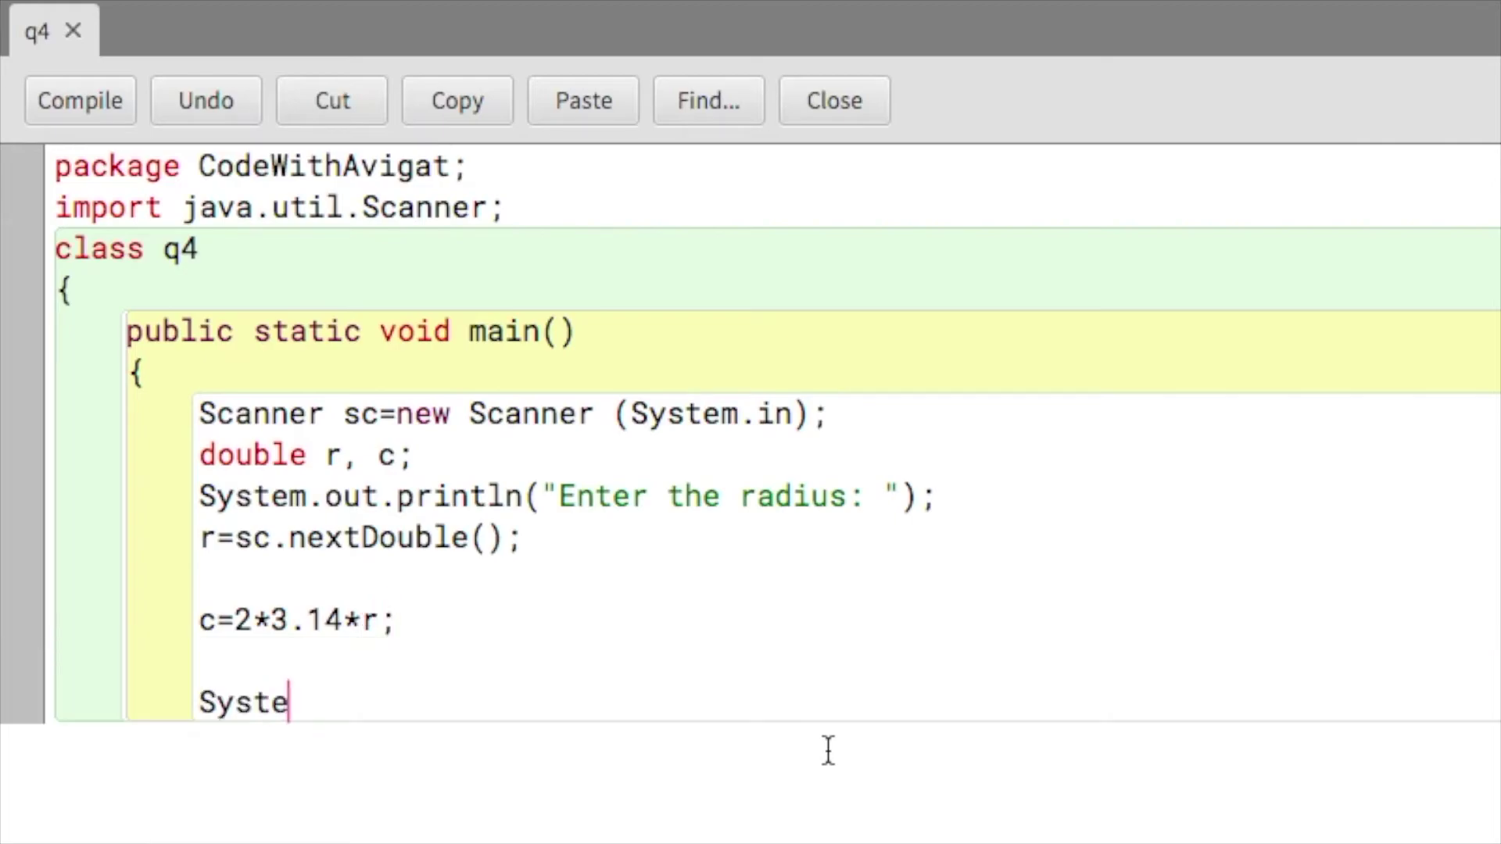
{"action": "type", "text": "m.out"}
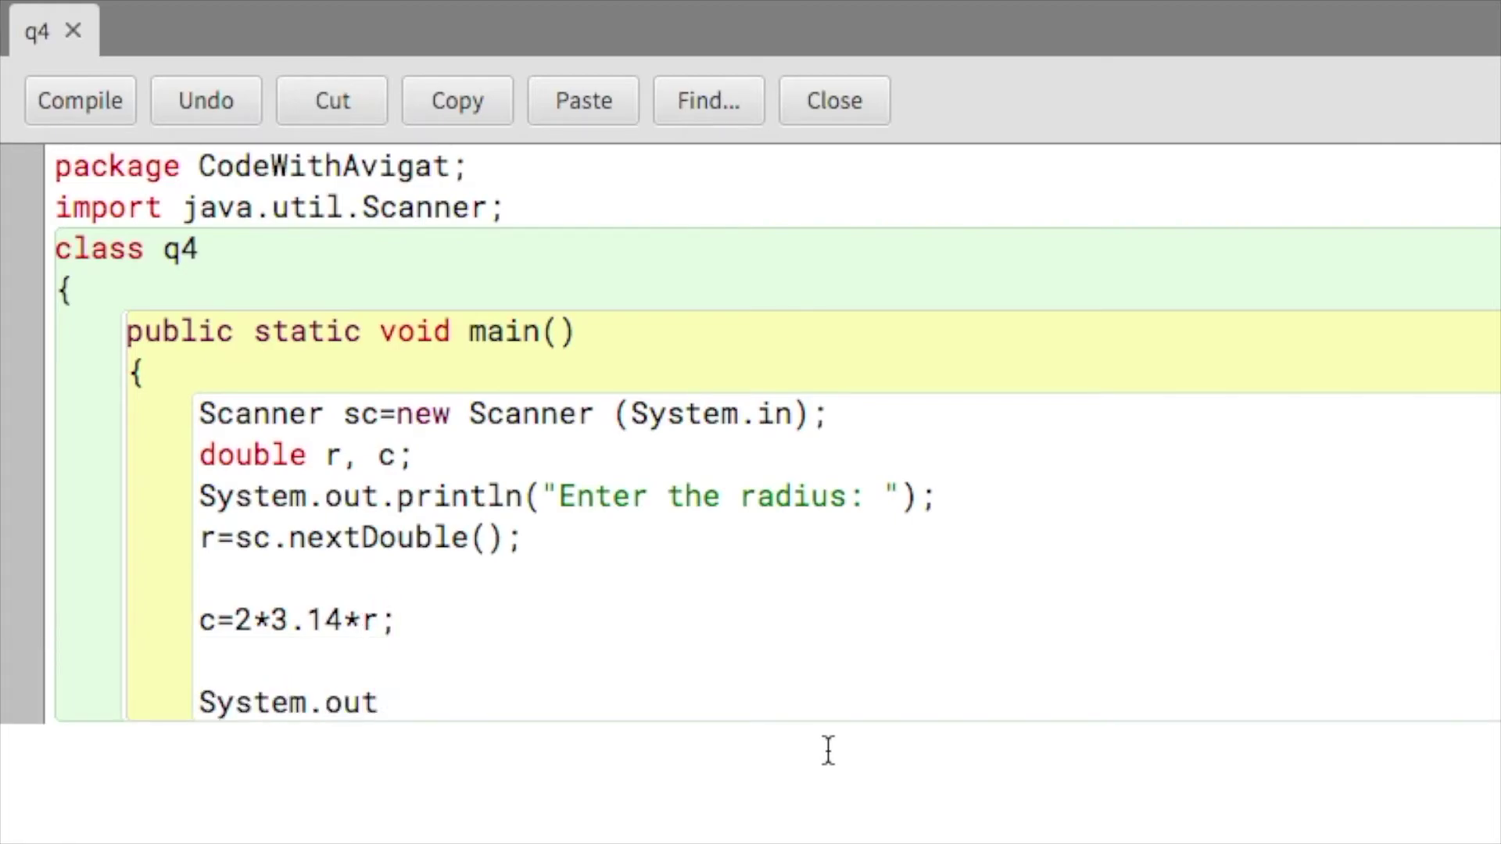
{"action": "type", "text": ".println()"}
{"action": "key", "text": "Left"}
{"action": "type", "text": "\"Circumference "}
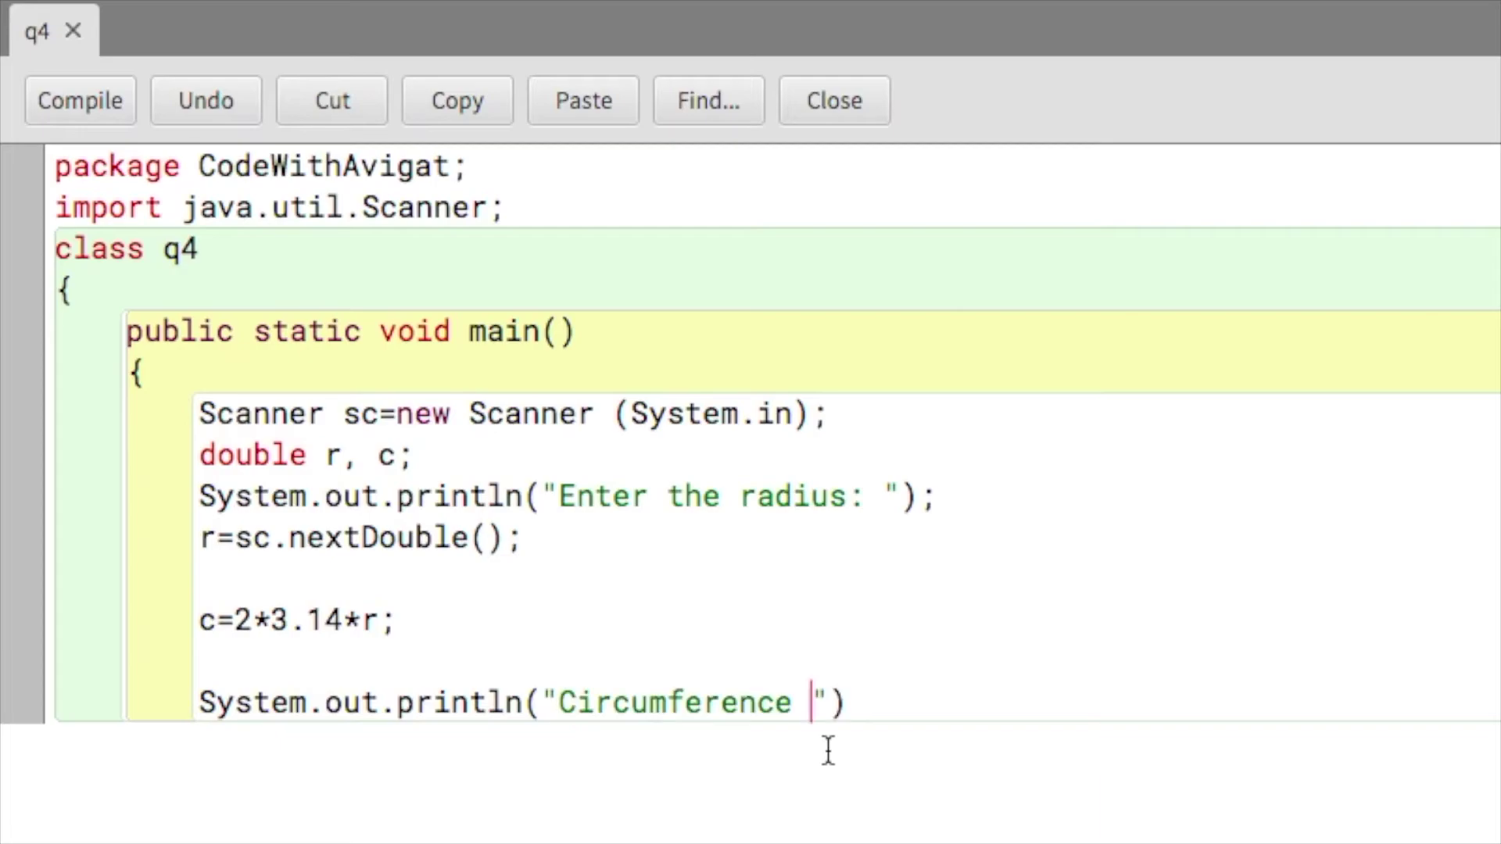
{"action": "type", "text": "of the circle "}
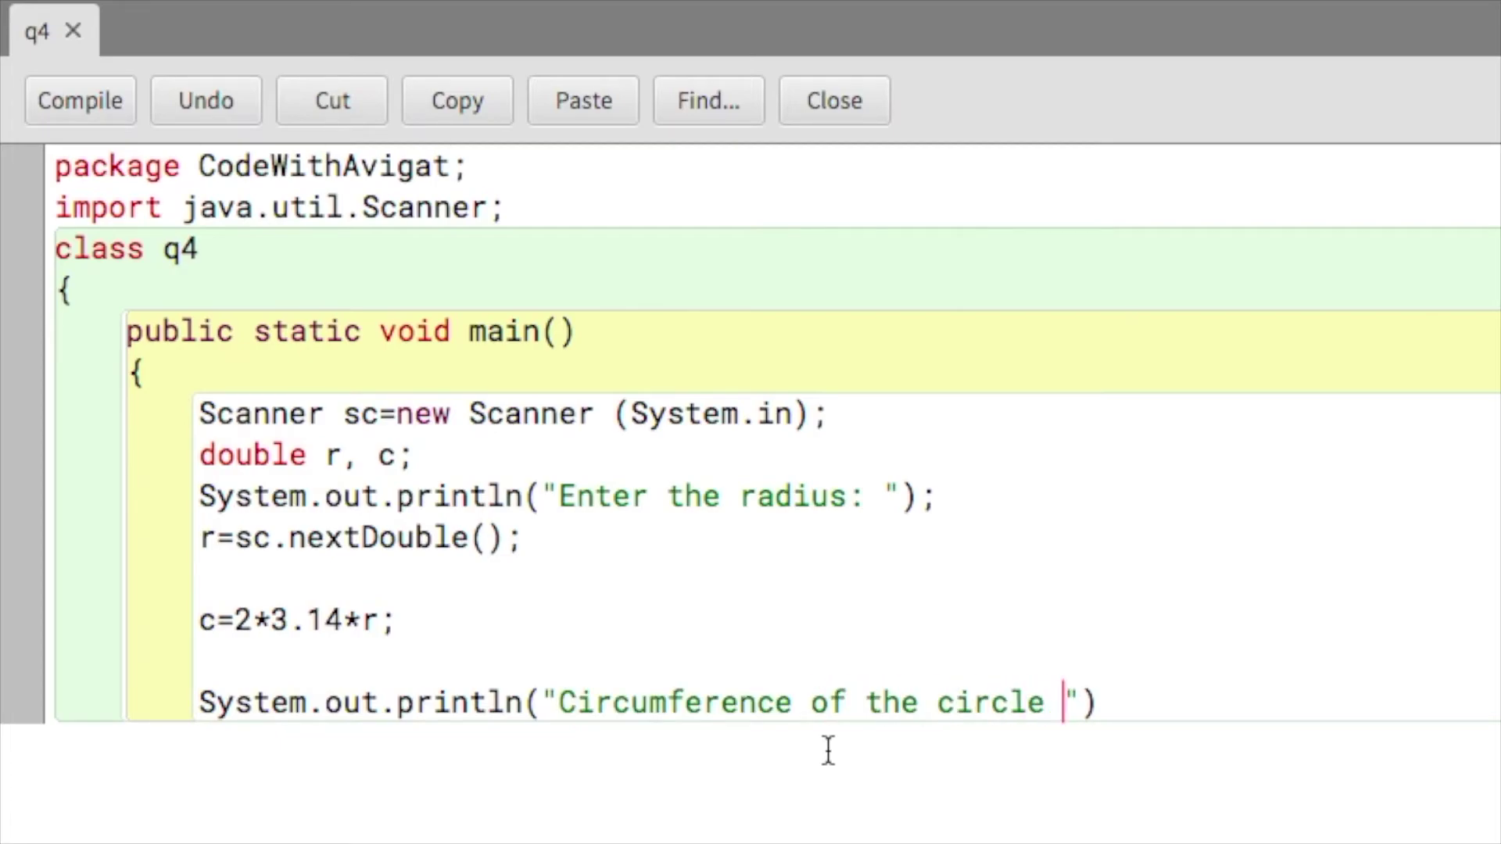
{"action": "type", "text": "is \"+"}
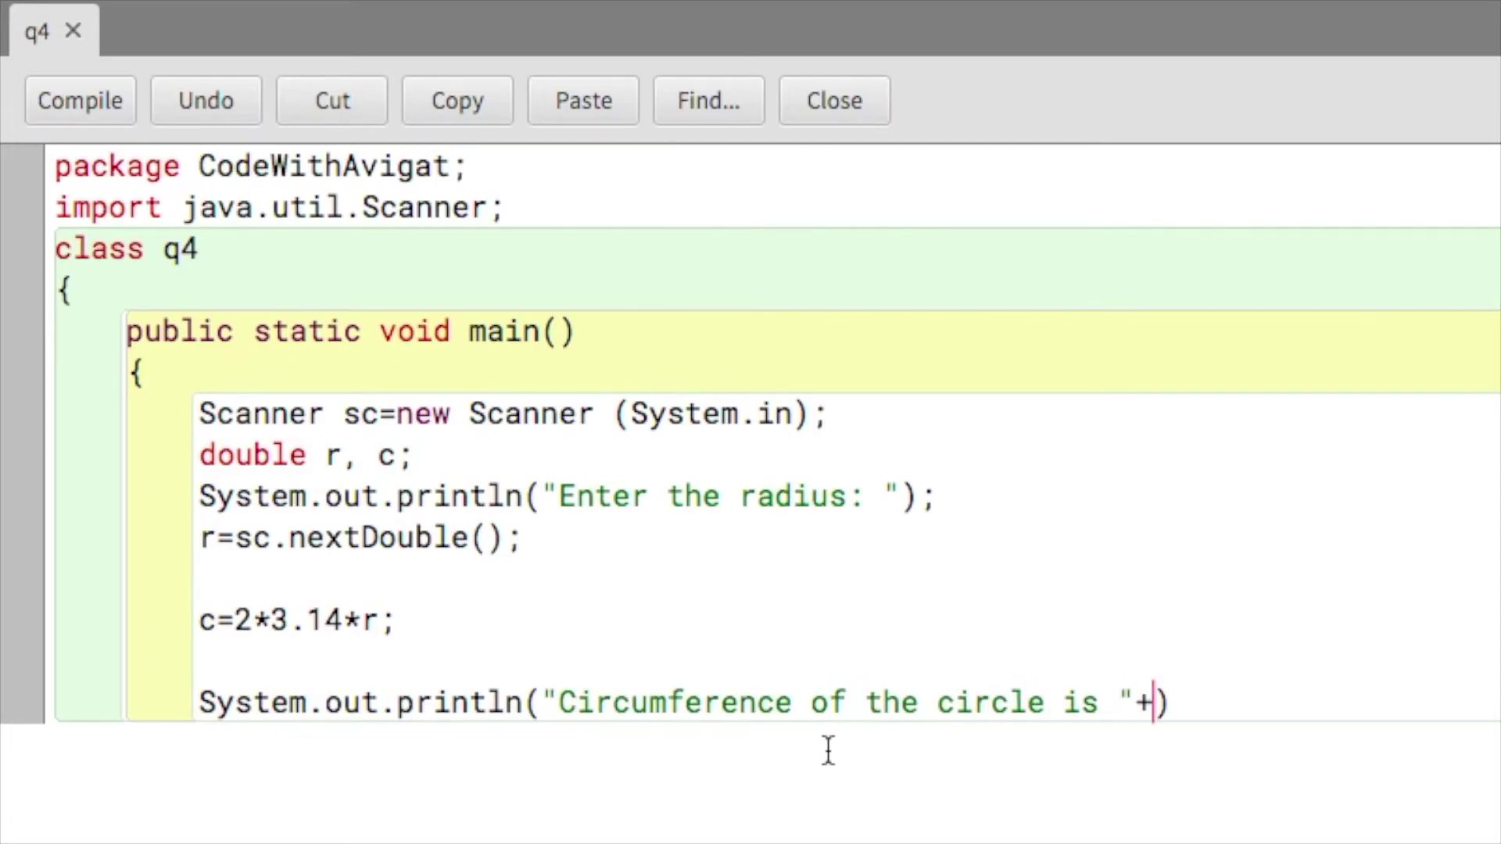
{"action": "type", "text": "c)"}
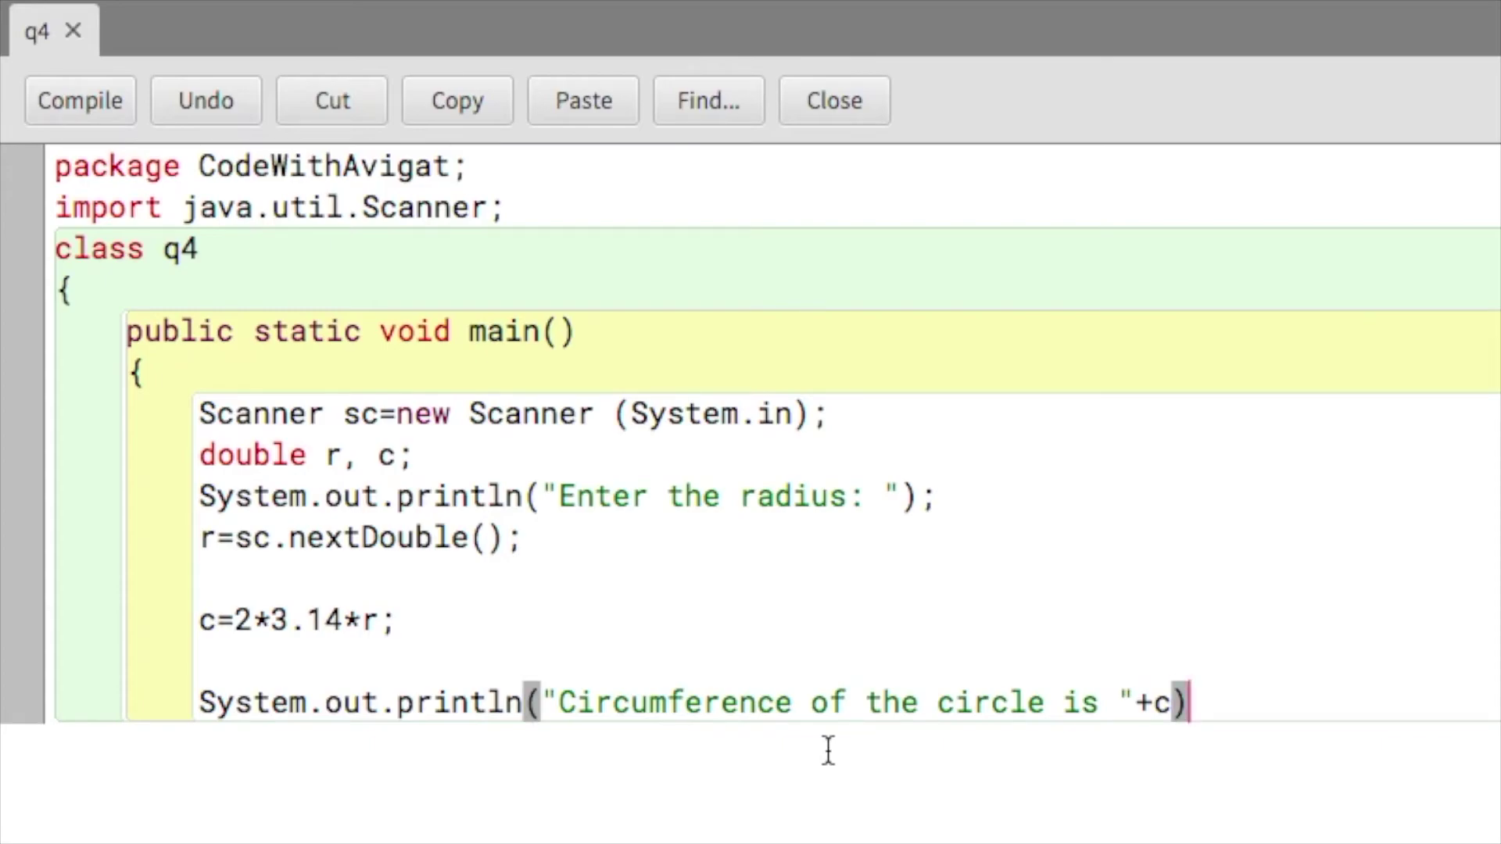
{"action": "type", "text": ";"}
{"action": "key", "text": "Return"}
{"action": "type", "text": "}"}
{"action": "key", "text": "Return"}
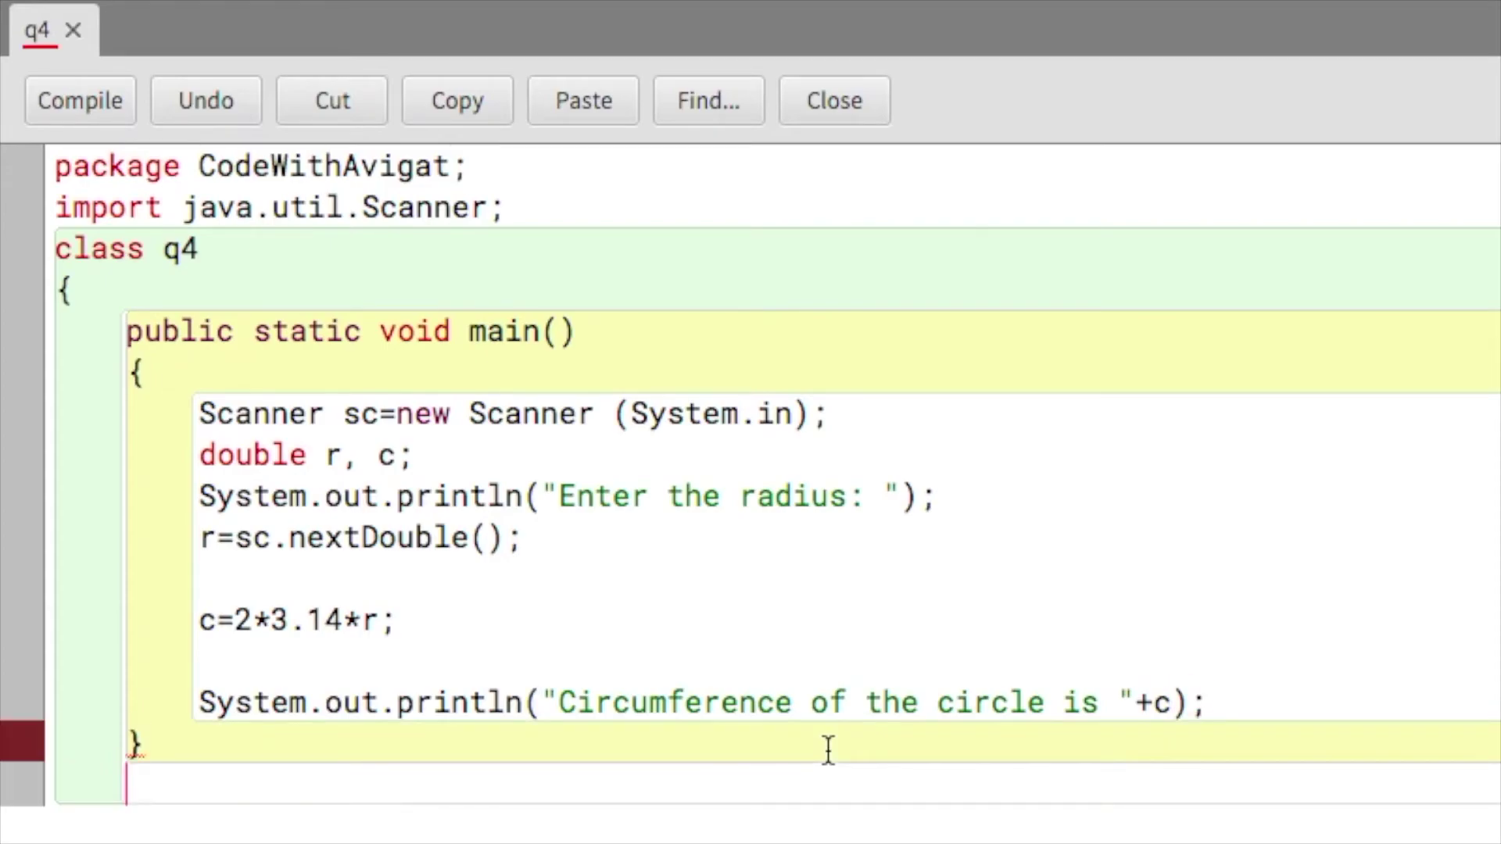
{"action": "left_click", "coordinate": [111, 104]}
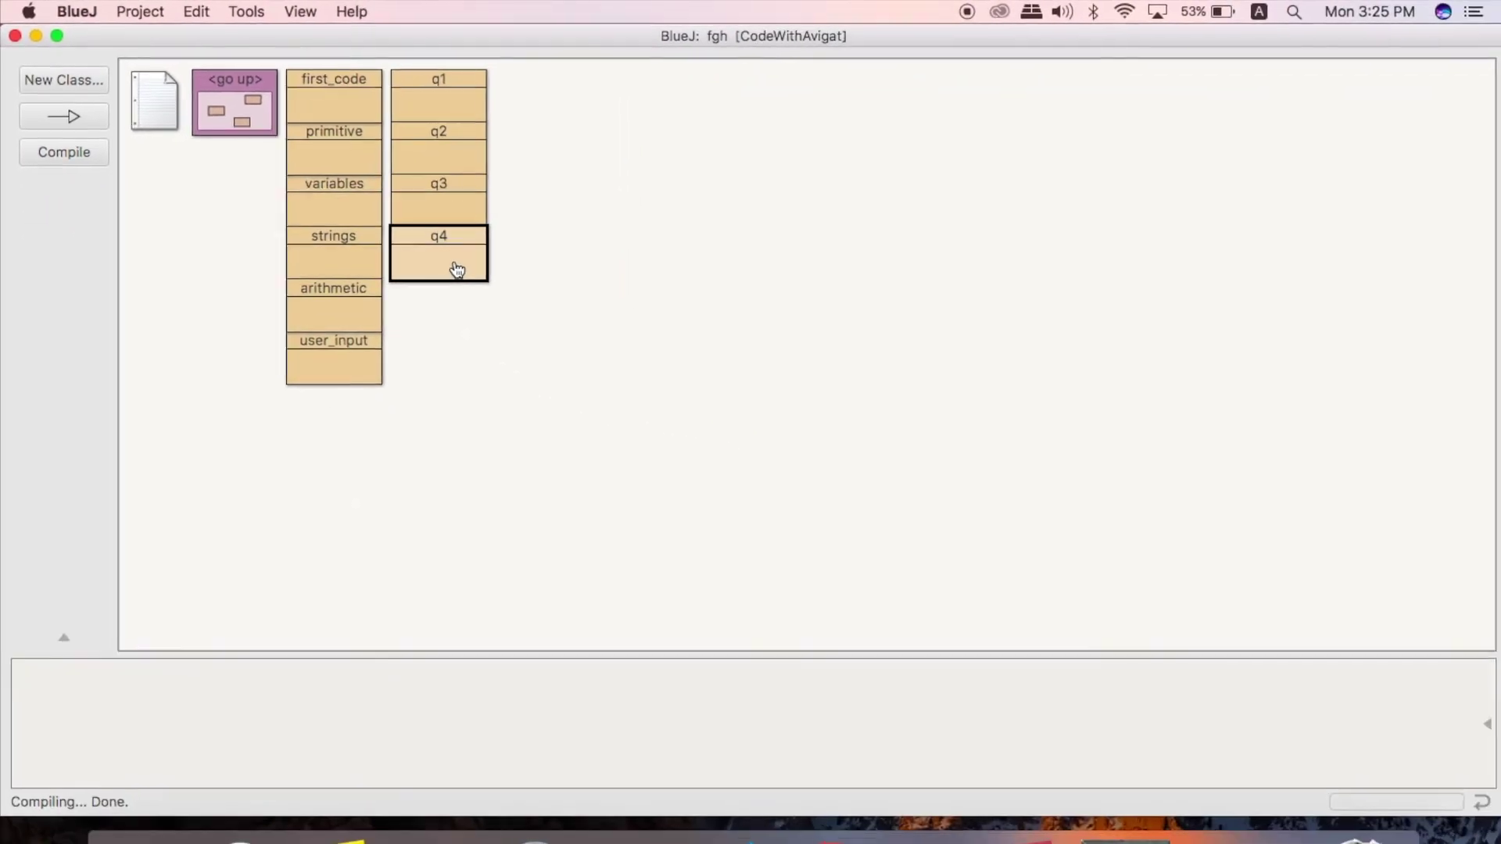
Run q4's main with radius 7, getting circumference 43.96 in the terminal
{"action": "right_click", "coordinate": [456, 269]}
{"action": "left_click", "coordinate": [490, 308]}
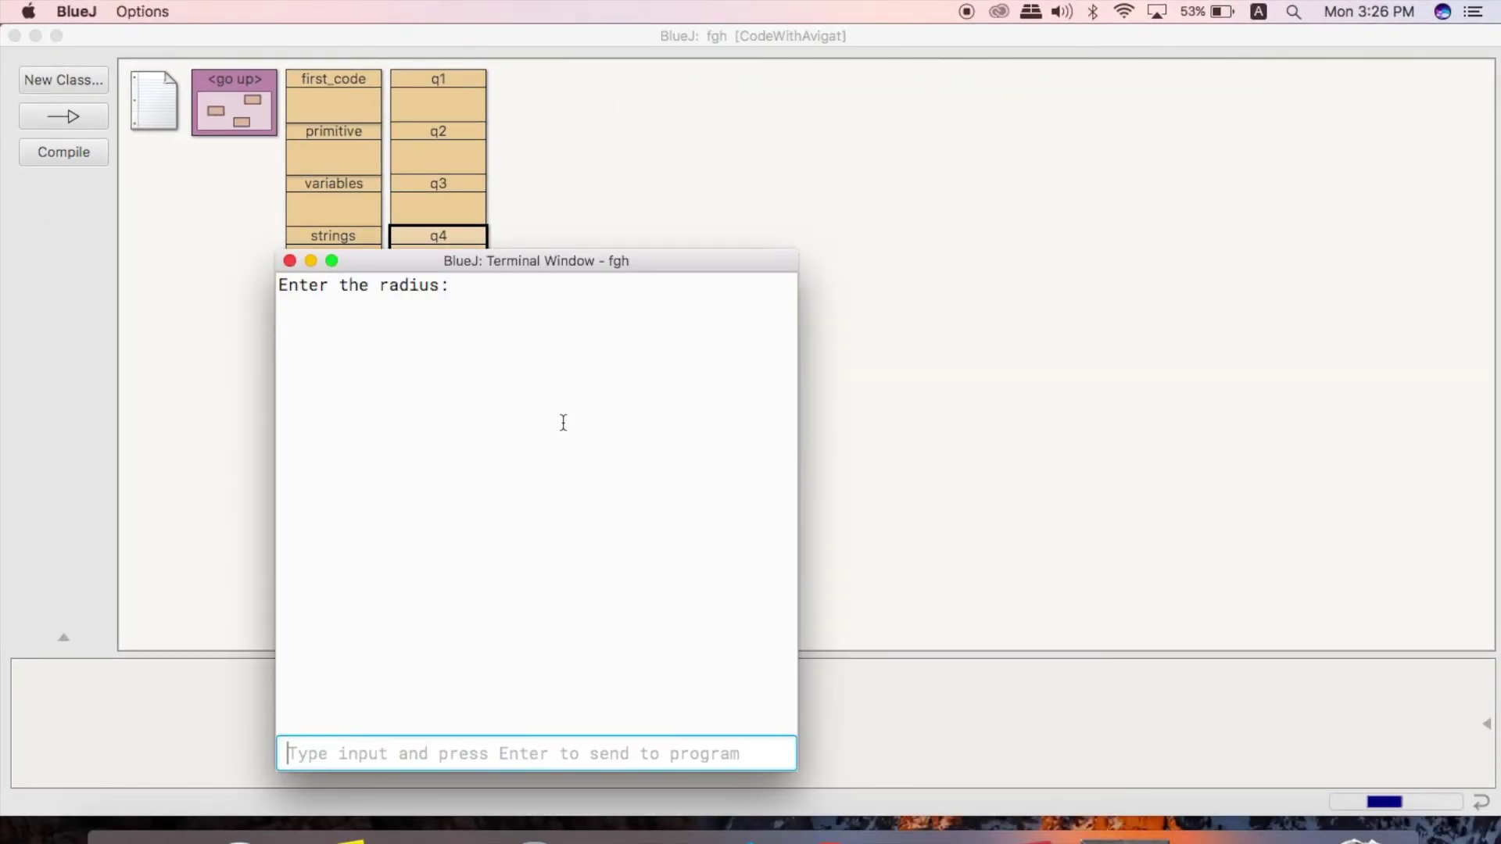
{"action": "type", "text": "7"}
{"action": "key", "text": "Return"}
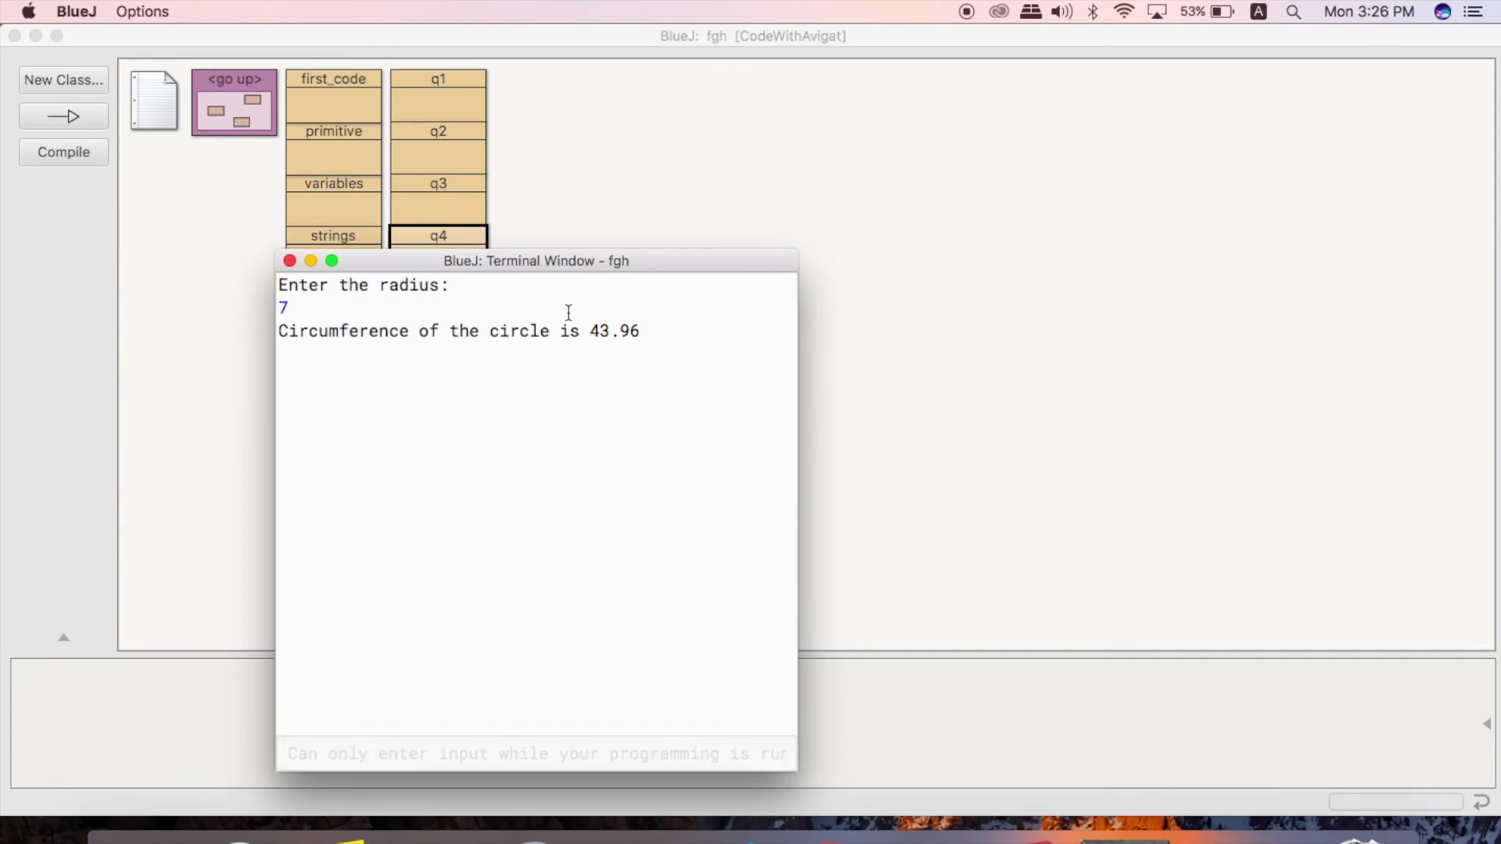
{"action": "left_click_drag", "start_coordinate": [680, 334], "coordinate": [293, 311]}
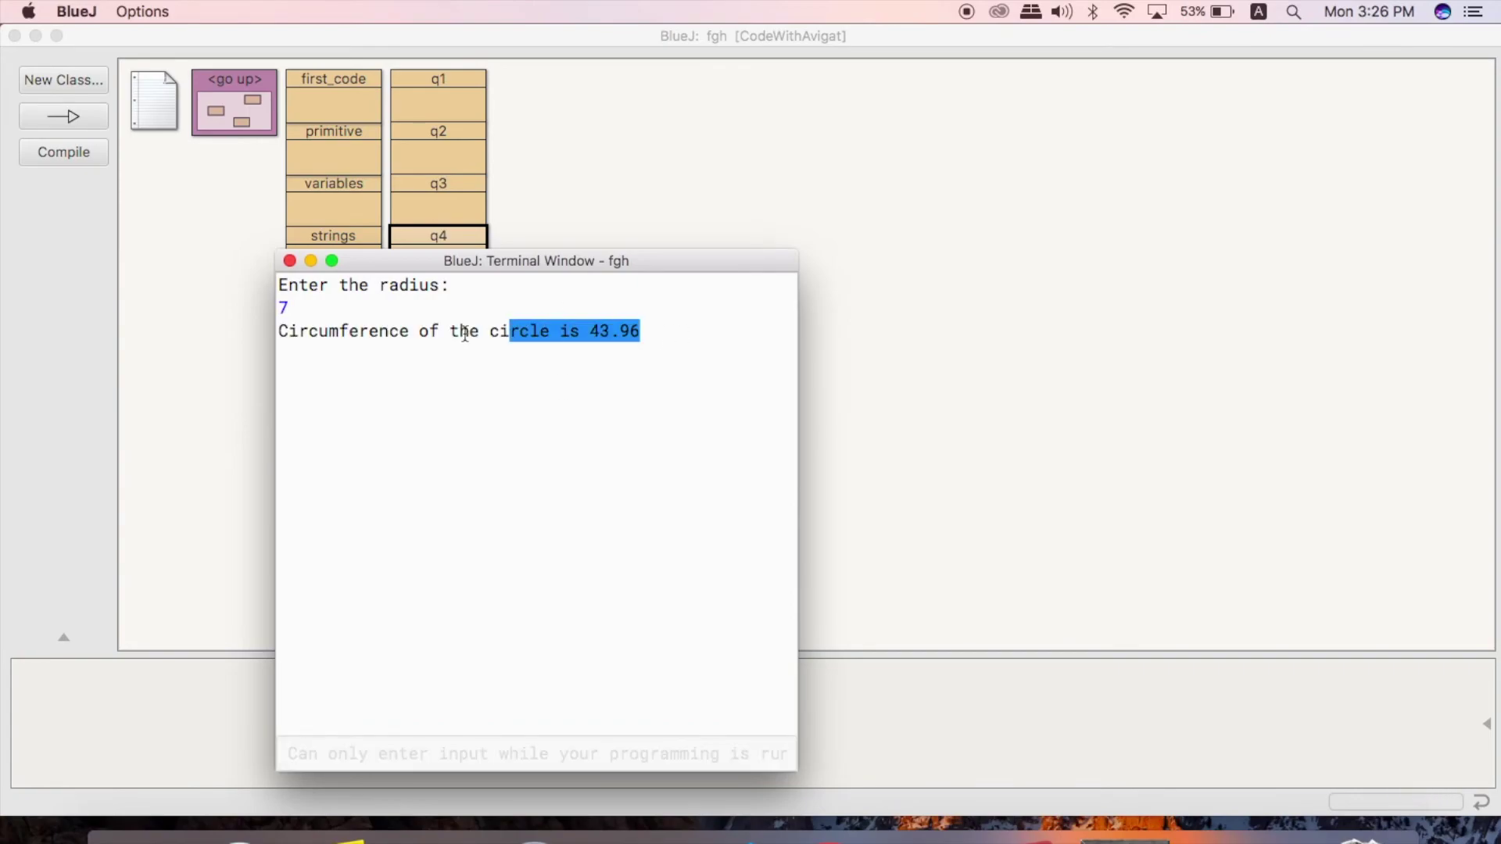
{"action": "left_click", "coordinate": [393, 377]}
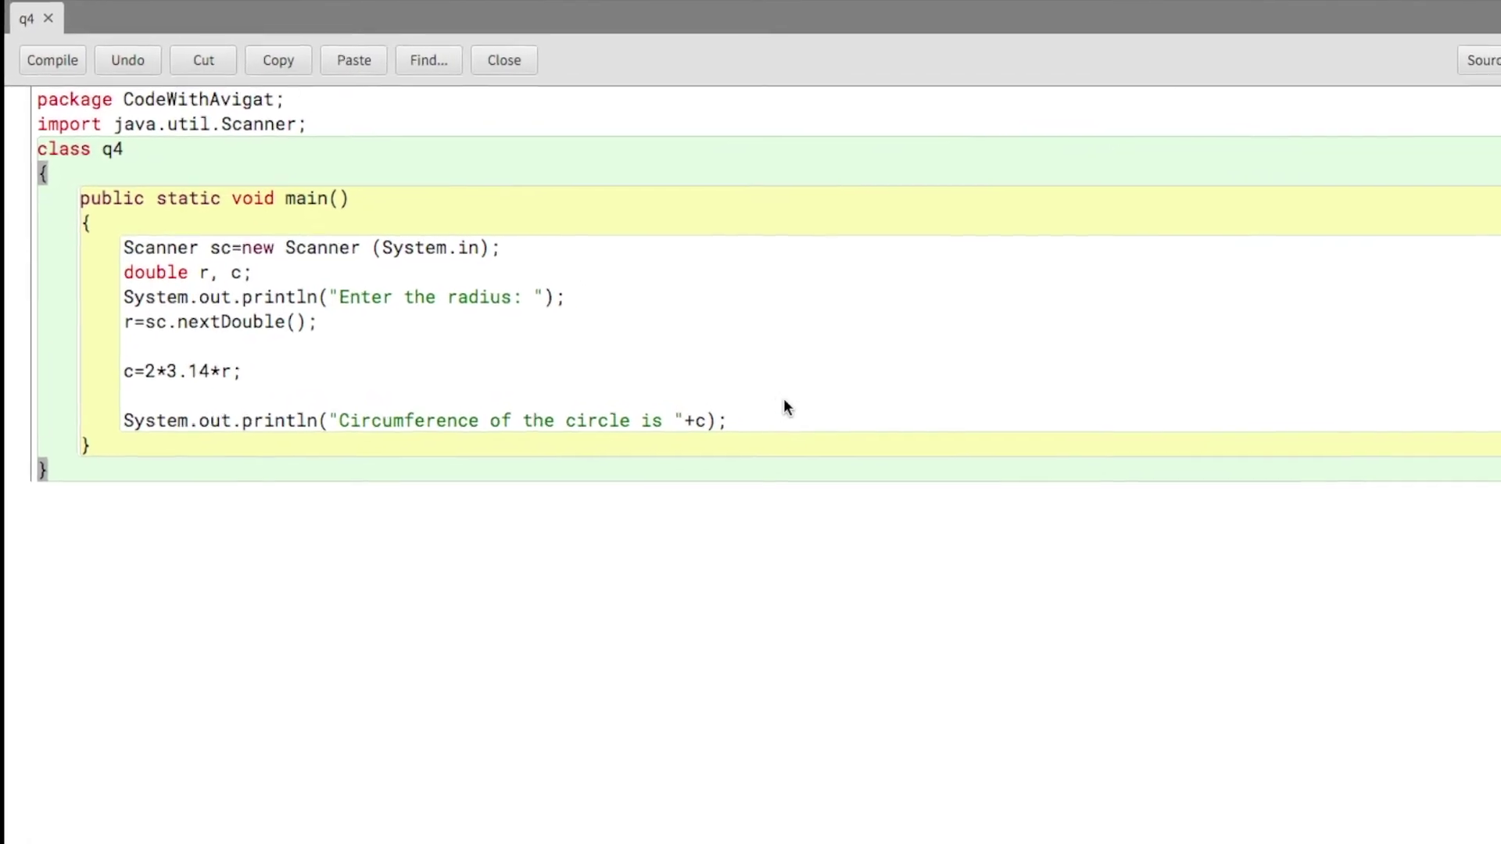